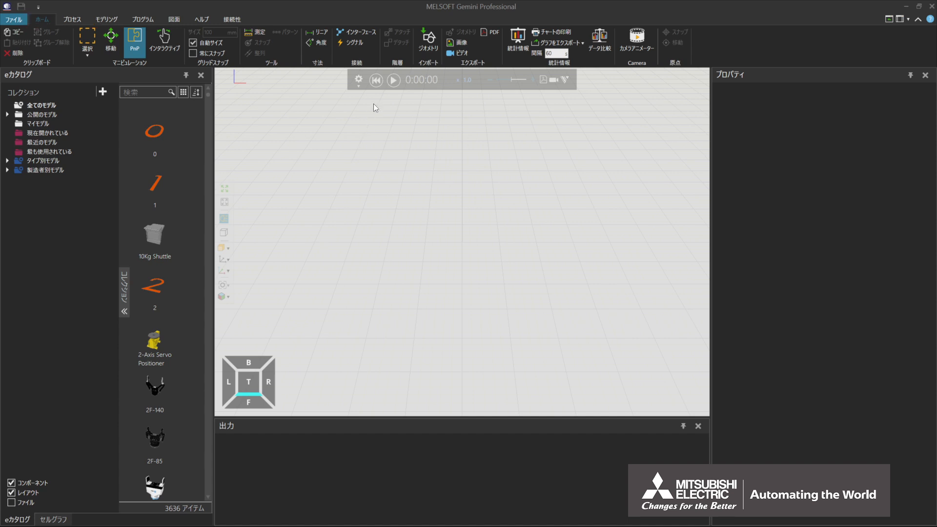
# Import the geometry file Globe.3ds from the ImportCAD folder into the 3D world
pyautogui.click(429, 56)
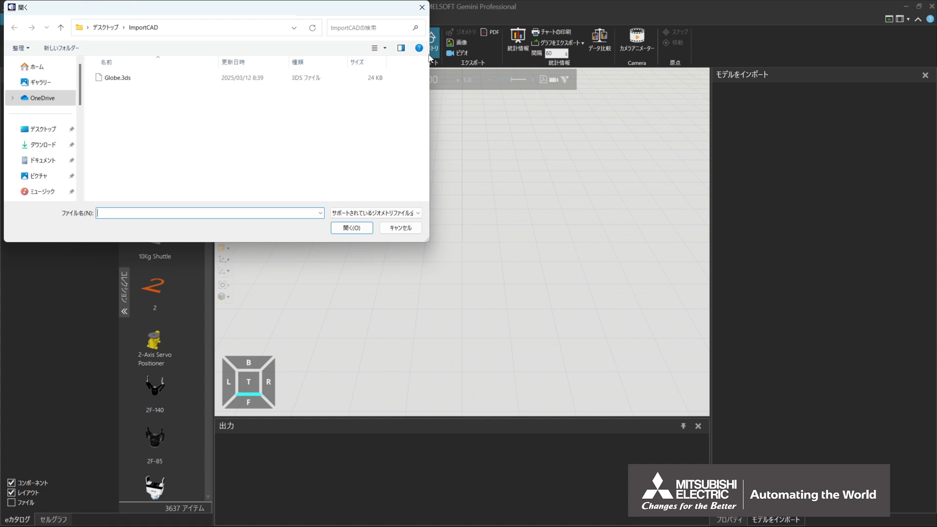
pyautogui.click(145, 80)
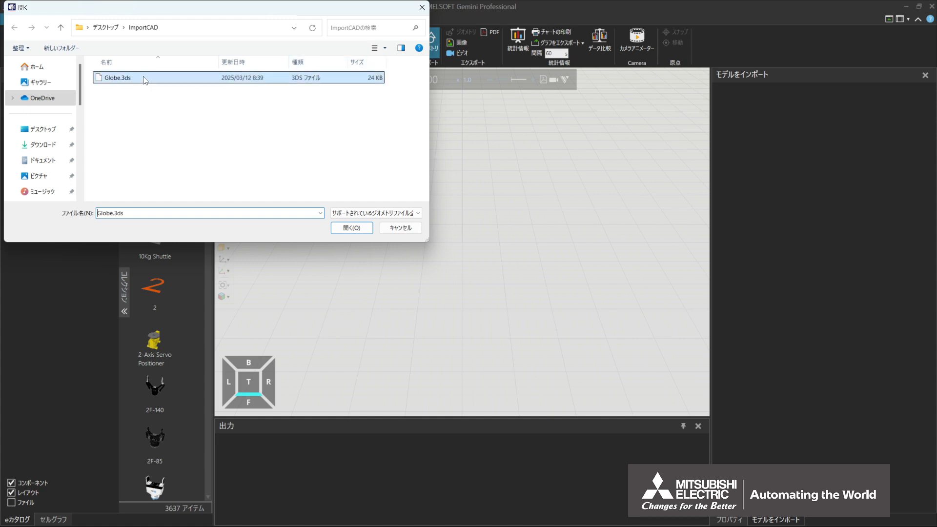
pyautogui.click(352, 227)
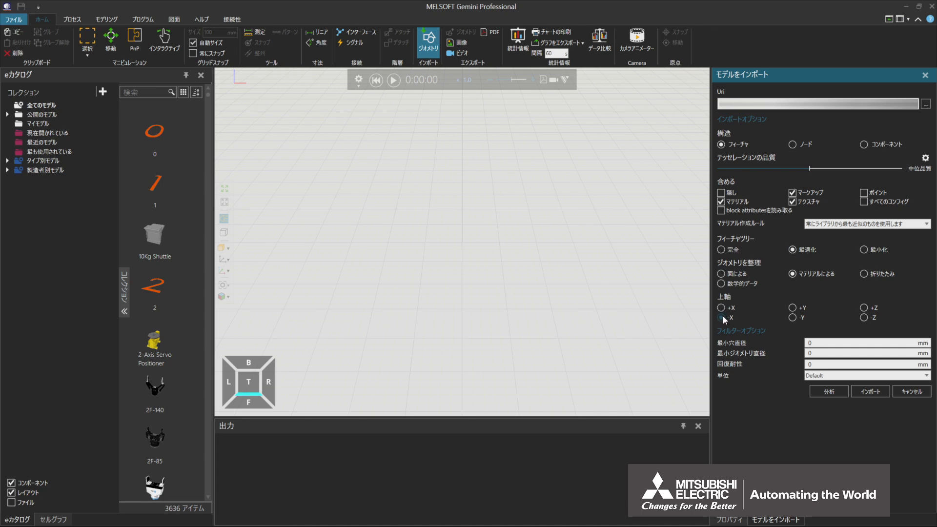
pyautogui.click(870, 392)
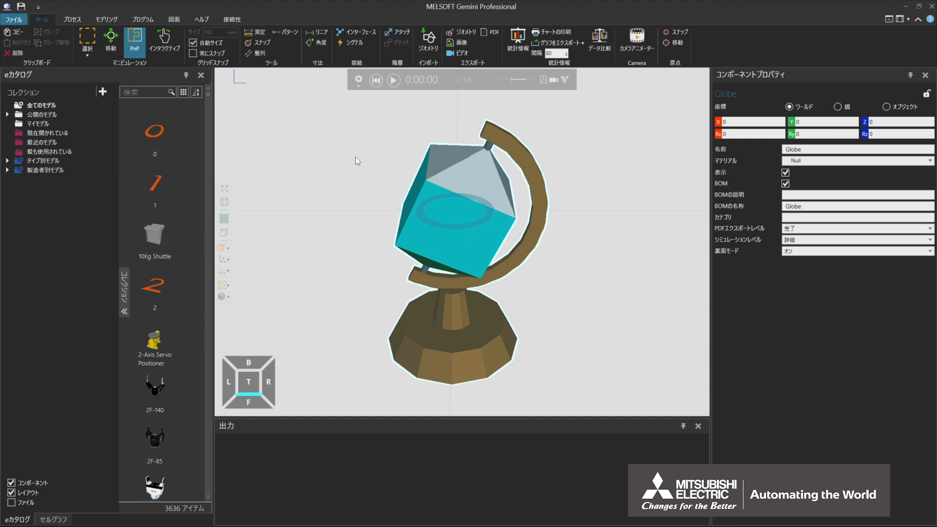
# In modeling mode, extract the globe's middle band feature (_4) as a new link
pyautogui.click(113, 20)
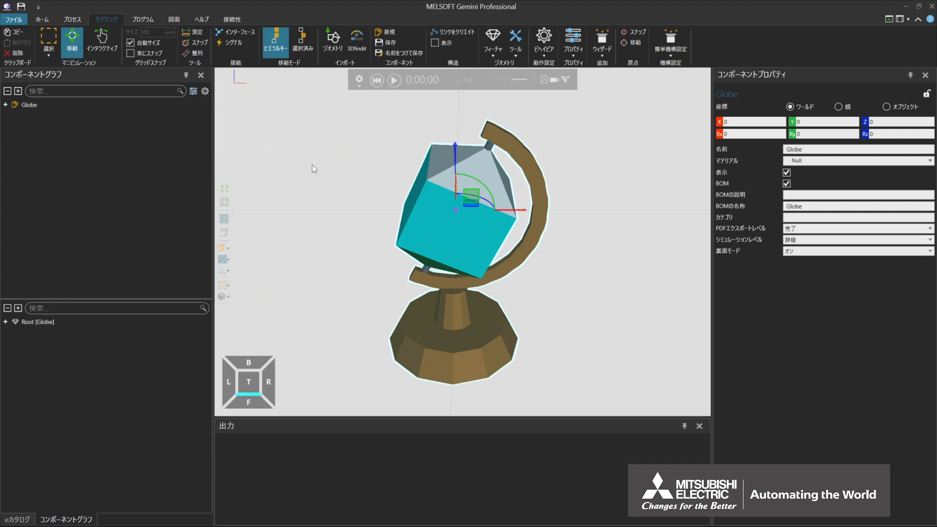
pyautogui.click(430, 213)
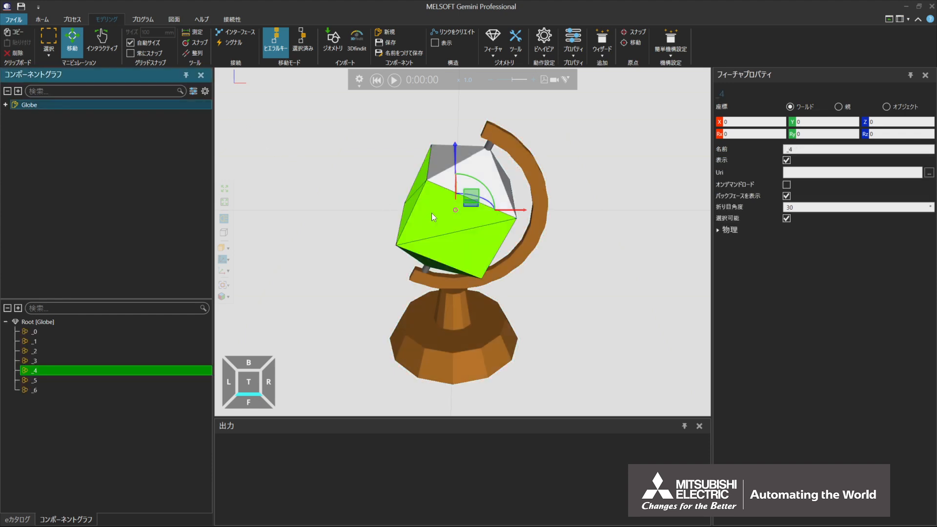
pyautogui.rightClick(564, 234)
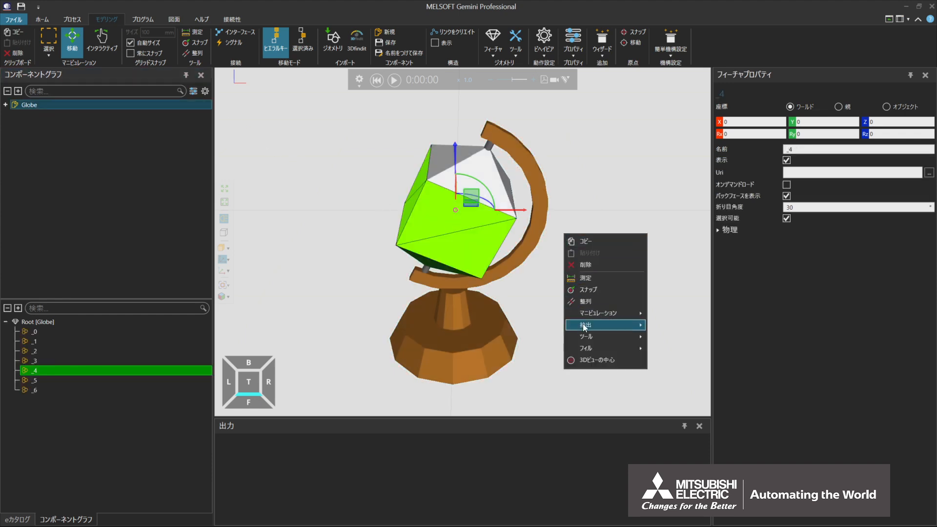
pyautogui.moveTo(595, 324)
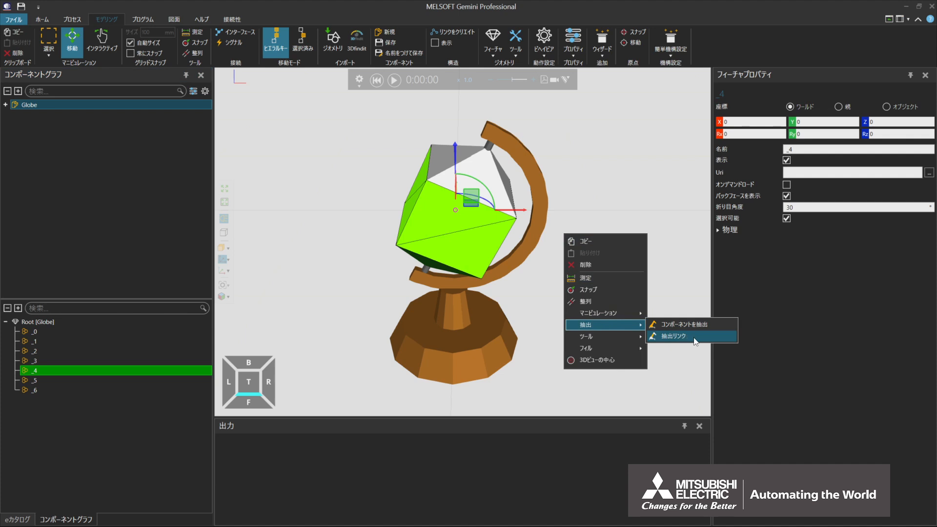
pyautogui.click(674, 336)
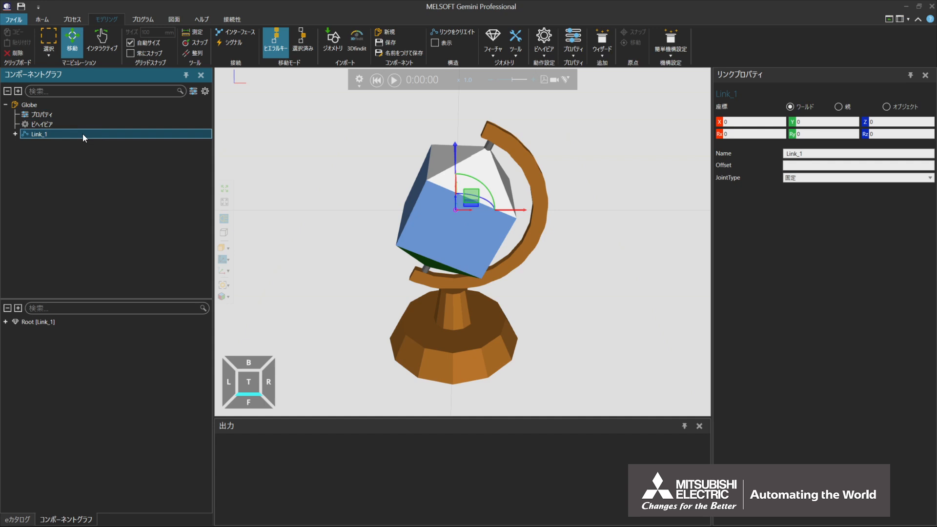
# Extract the globe's upper cap feature (_6) as a separate link
pyautogui.click(479, 172)
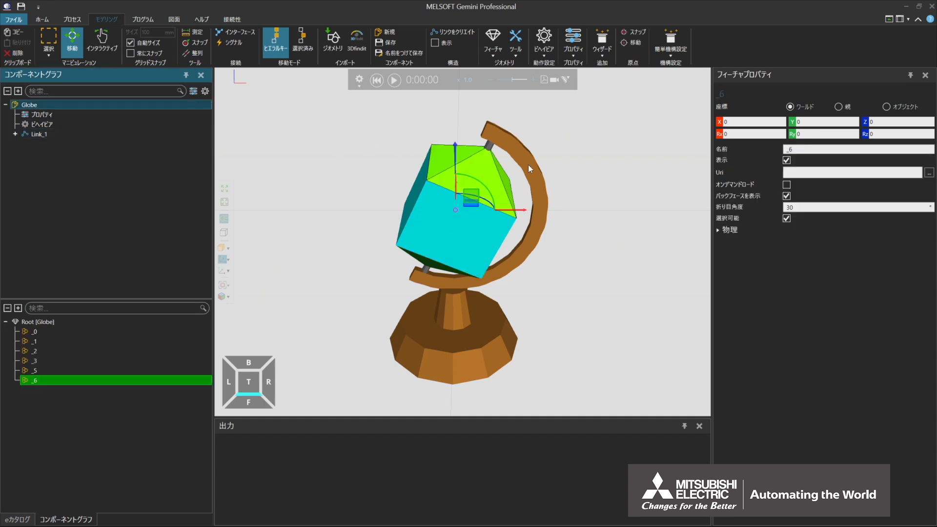
pyautogui.rightClick(562, 165)
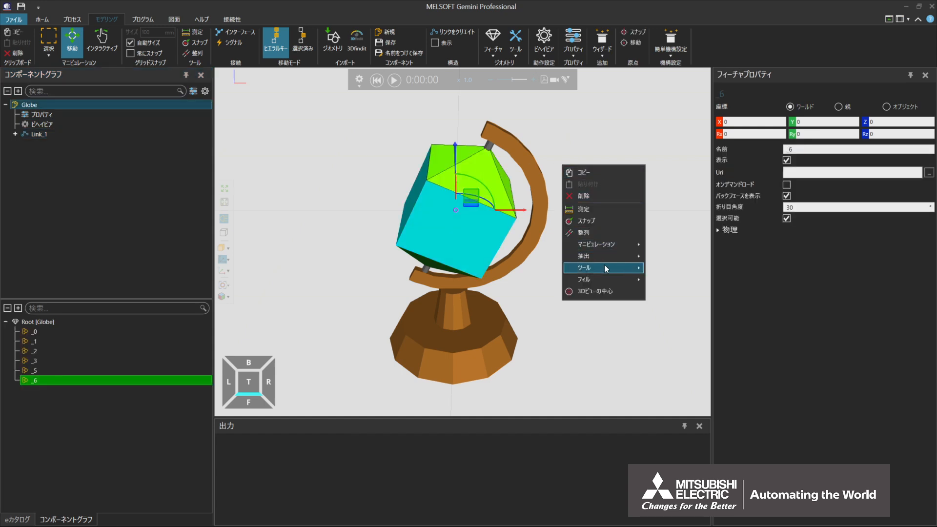
pyautogui.moveTo(605, 268)
pyautogui.click(693, 268)
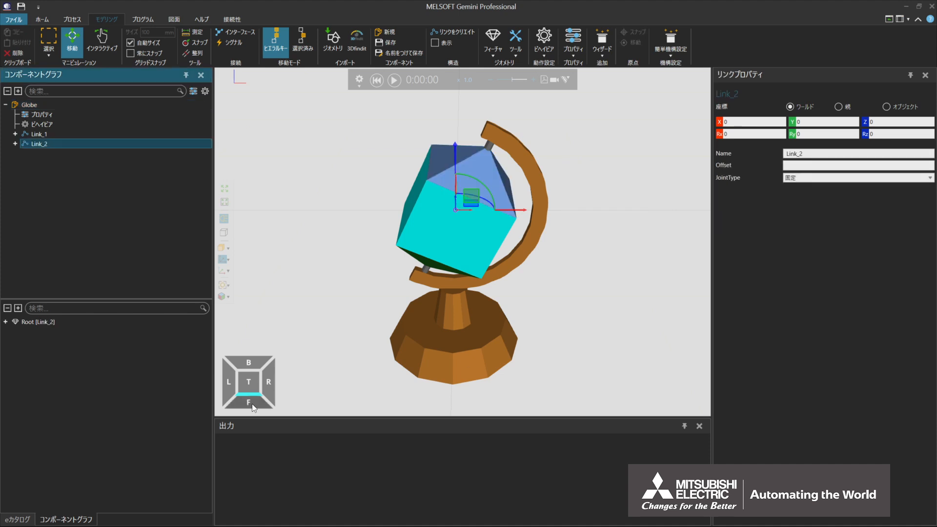
# From the front view, extract the globe's lower cap feature (_5) as its own link
pyautogui.click(252, 403)
pyautogui.click(435, 249)
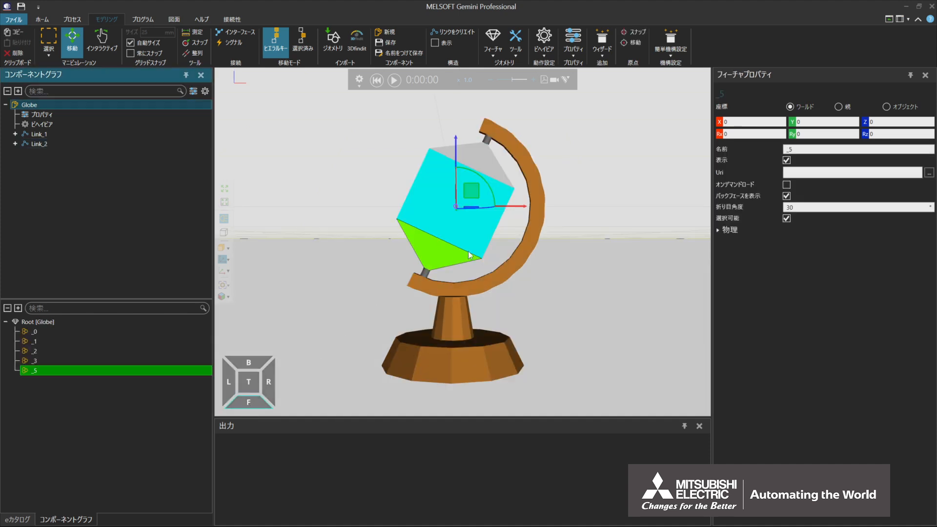
pyautogui.rightClick(555, 257)
pyautogui.moveTo(586, 348)
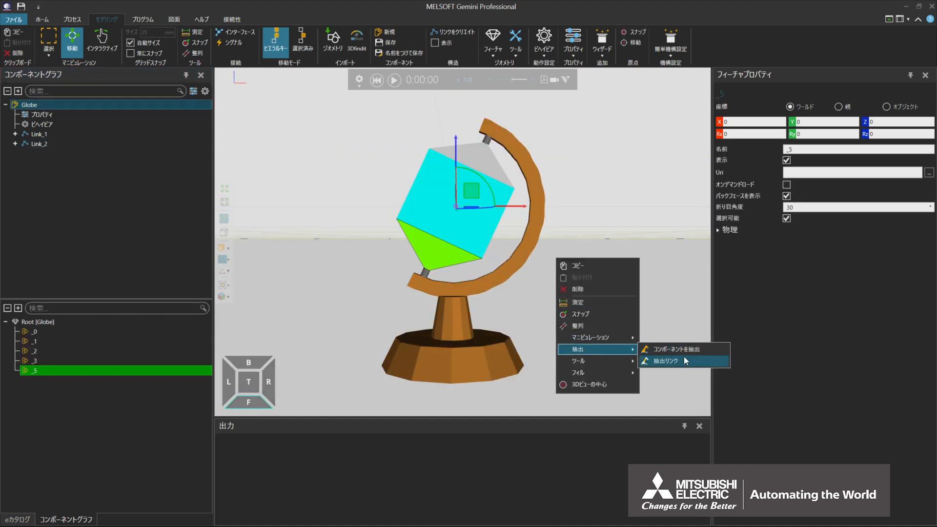
pyautogui.click(685, 361)
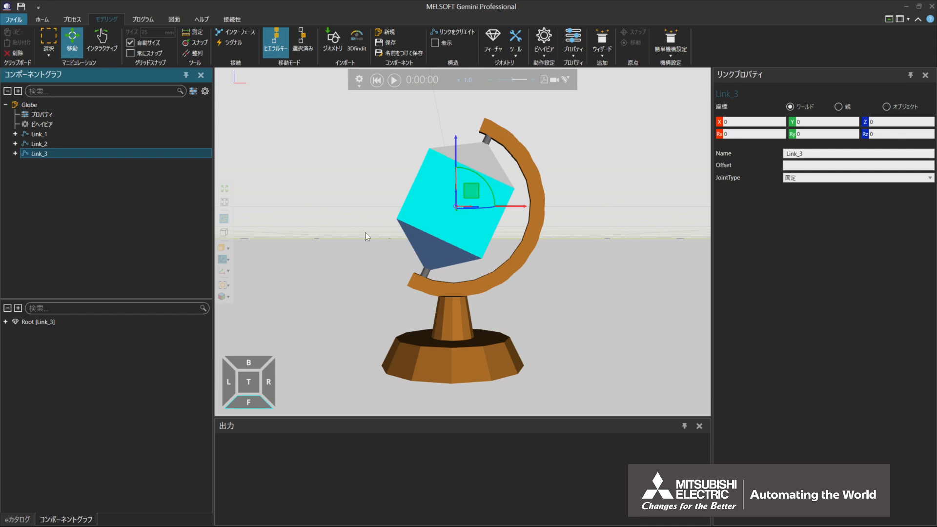
# Rotate Link_2 25° about Y together with its cap geometry in hierarchy move mode, and select the child feature
pyautogui.click(70, 143)
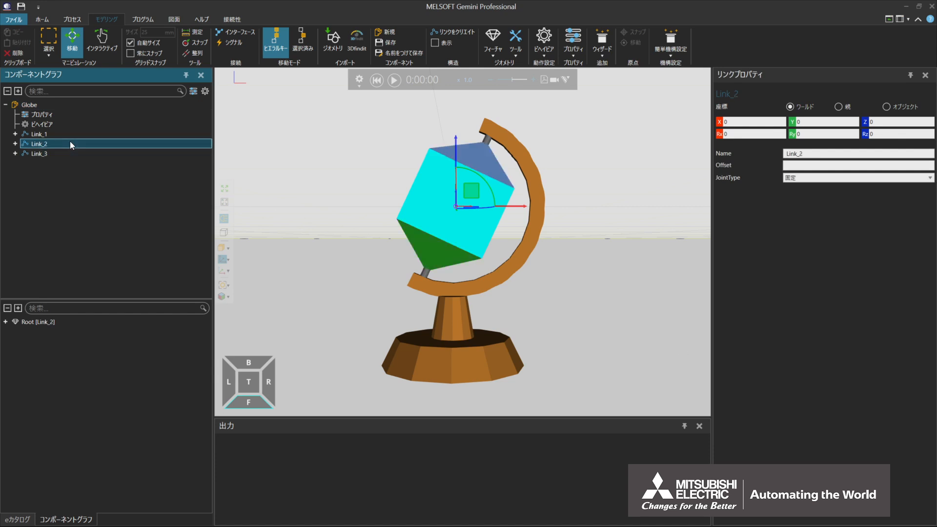
pyautogui.click(70, 155)
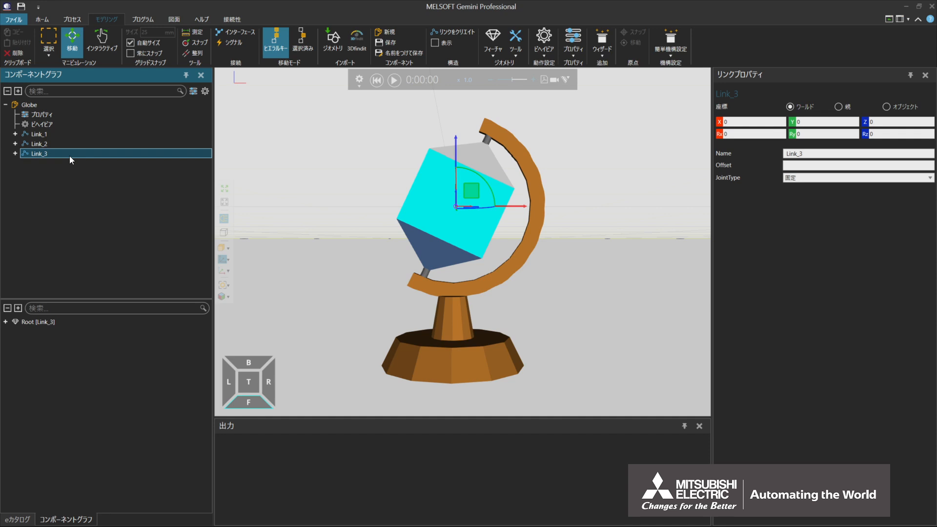
pyautogui.click(76, 143)
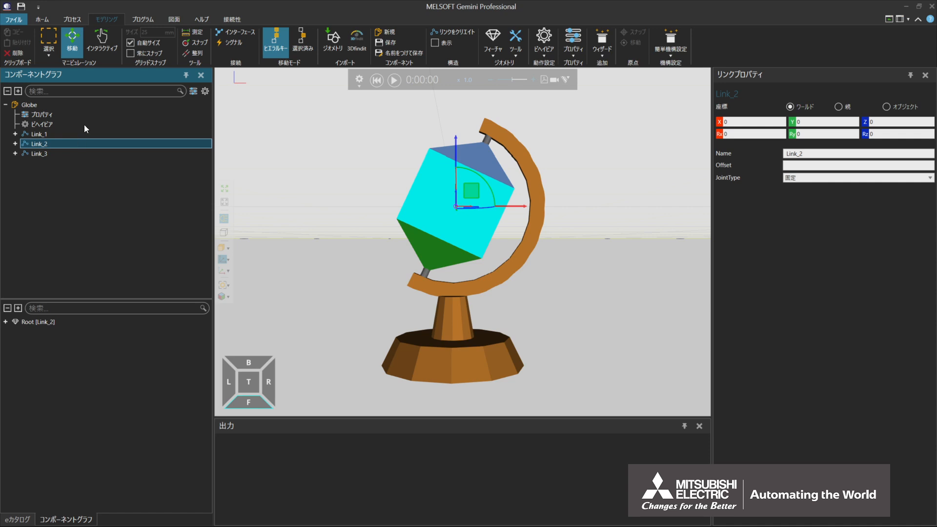
pyautogui.click(77, 54)
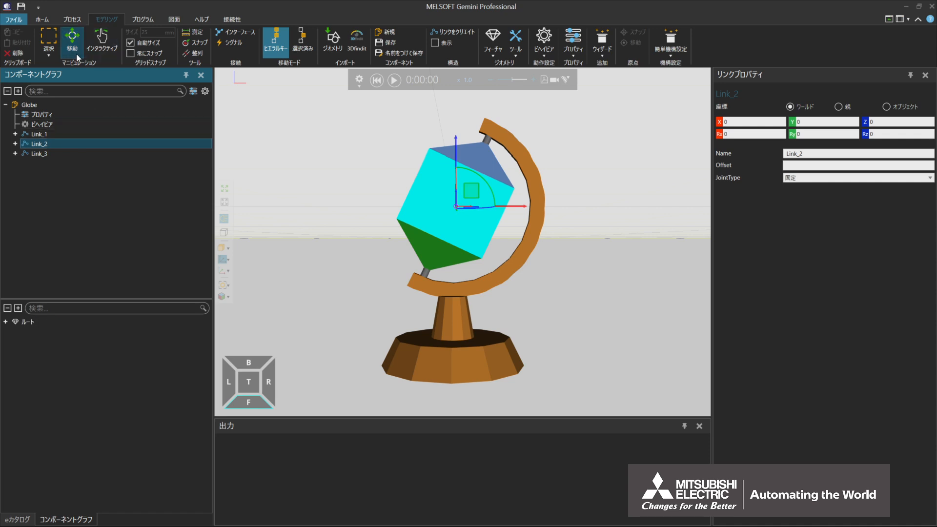
pyautogui.moveTo(476, 171); pyautogui.dragTo(505, 172)
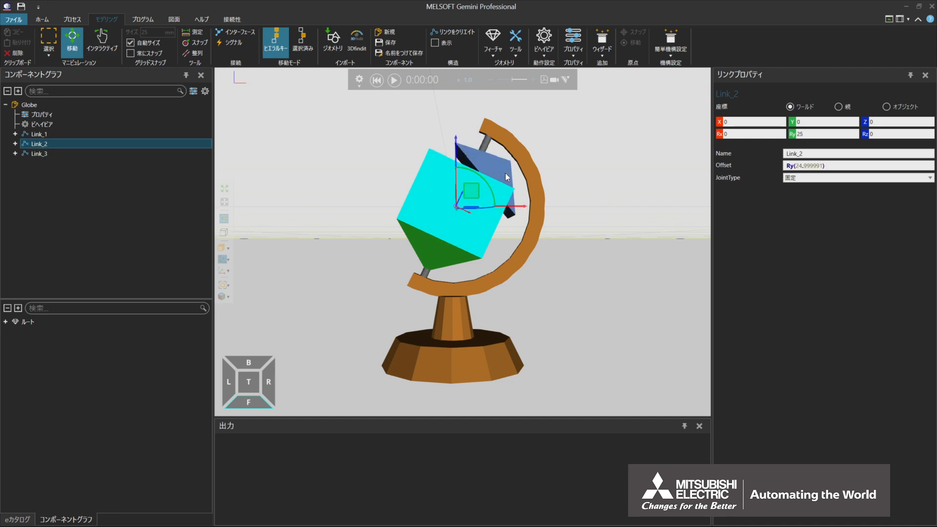
pyautogui.click(506, 173)
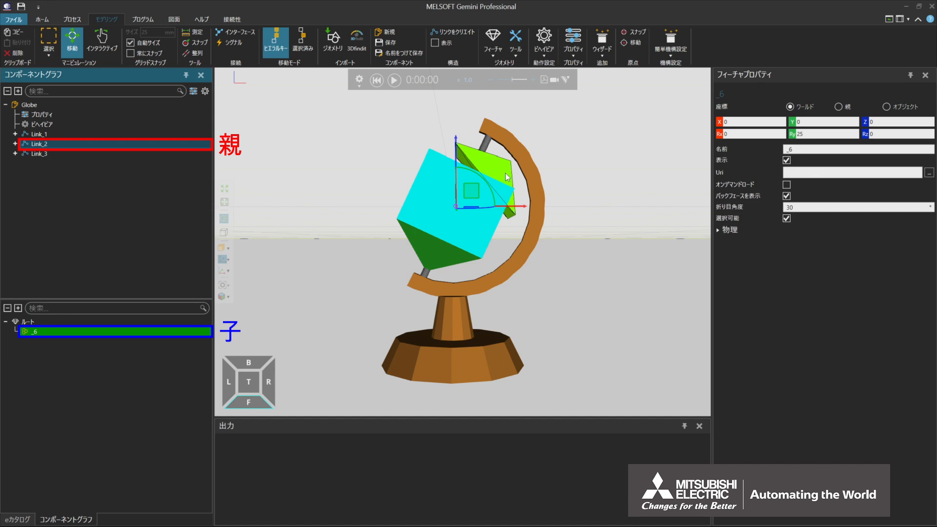
# Set Link_2's Ry rotation back to 0
pyautogui.click(61, 144)
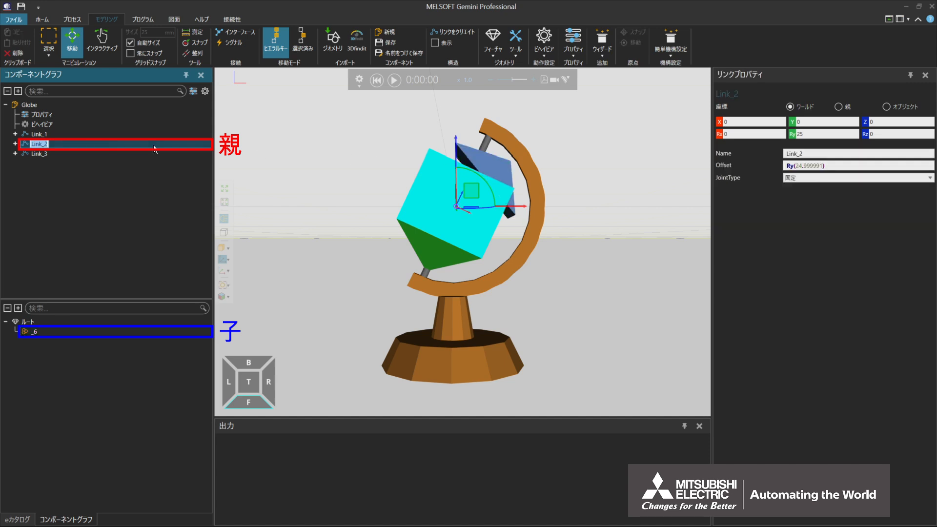
pyautogui.click(810, 134)
pyautogui.press('BackSpace')
pyautogui.press('BackSpace')
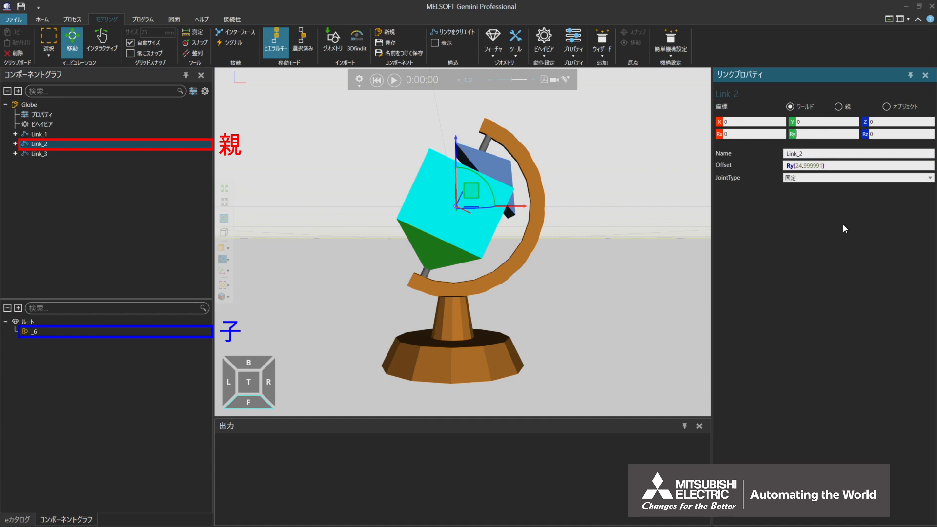
pyautogui.write('0')
pyautogui.press('Return')
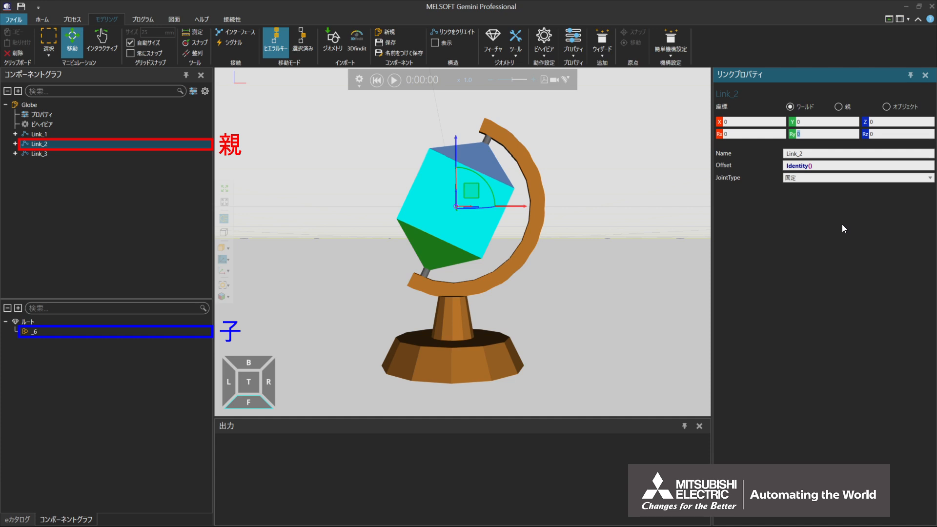
# Rotate only Link_2's frame 25° about Y without its geometry, and switch its coordinates to the object reference (オブジェクト)
pyautogui.click(307, 54)
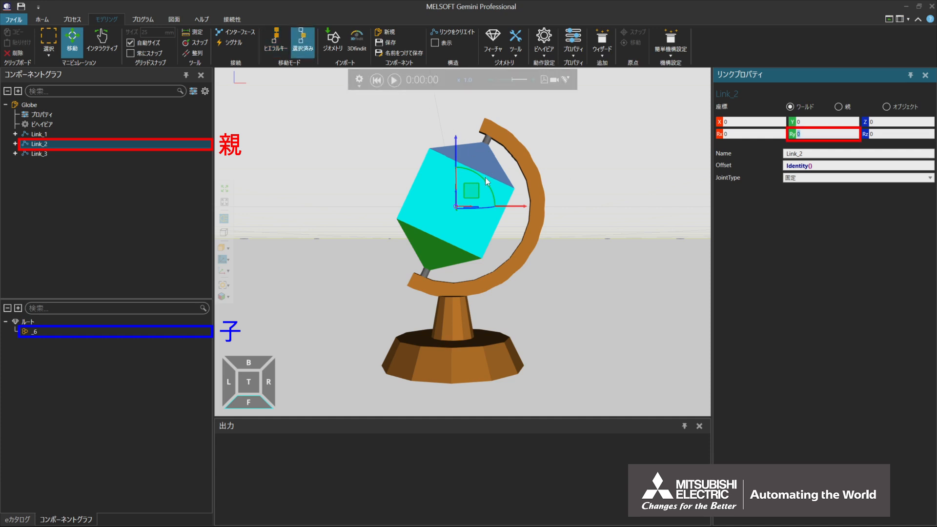
pyautogui.moveTo(484, 179)
pyautogui.mouseDown()
pyautogui.moveTo(498, 171)
pyautogui.moveTo(513, 187)
pyautogui.mouseUp()
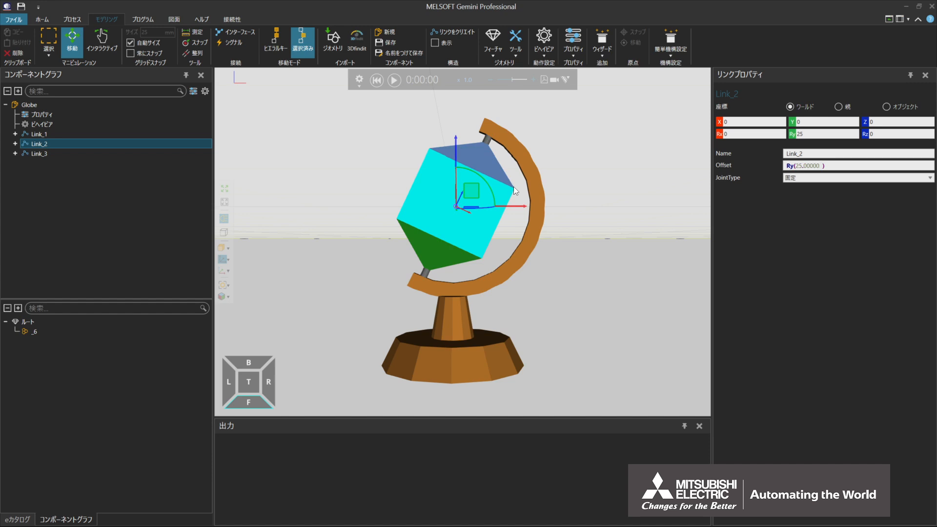
pyautogui.click(889, 106)
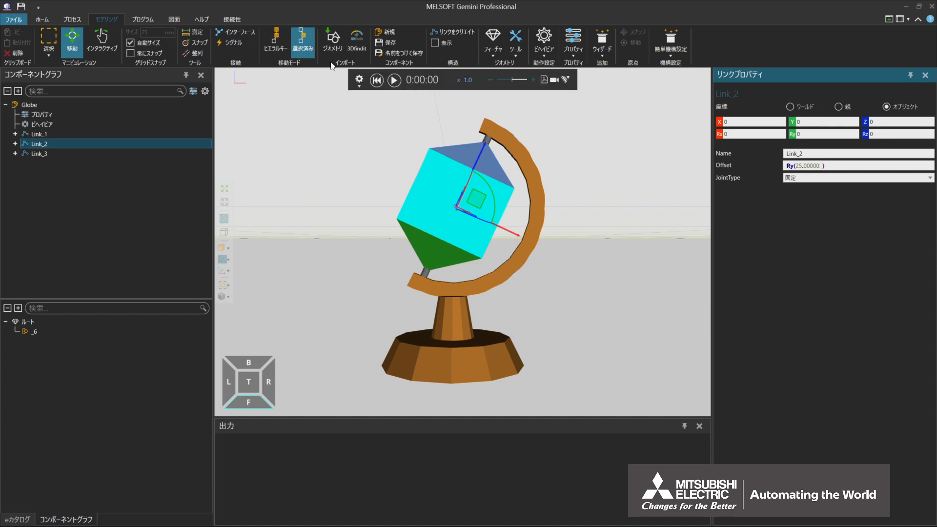
pyautogui.click(276, 48)
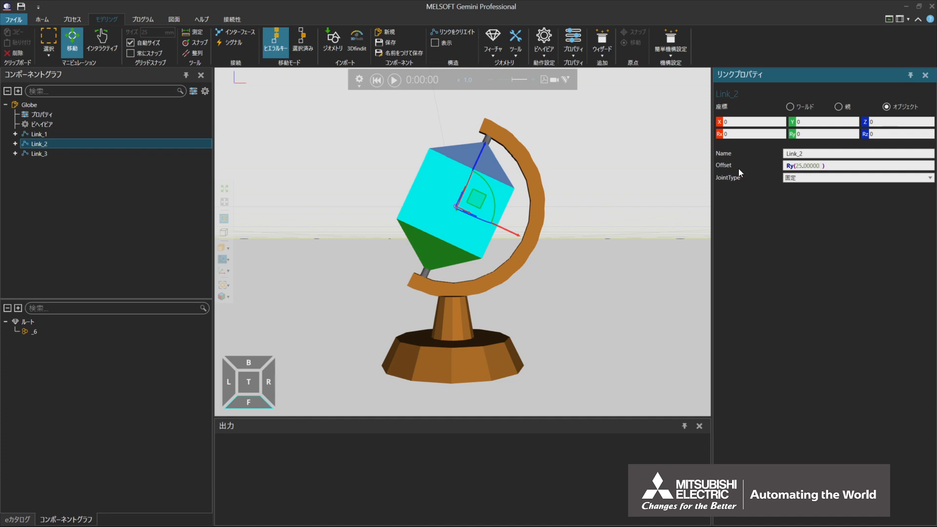
# Set Link_2's joint type to translational (直進) with +X as its axis
pyautogui.click(836, 179)
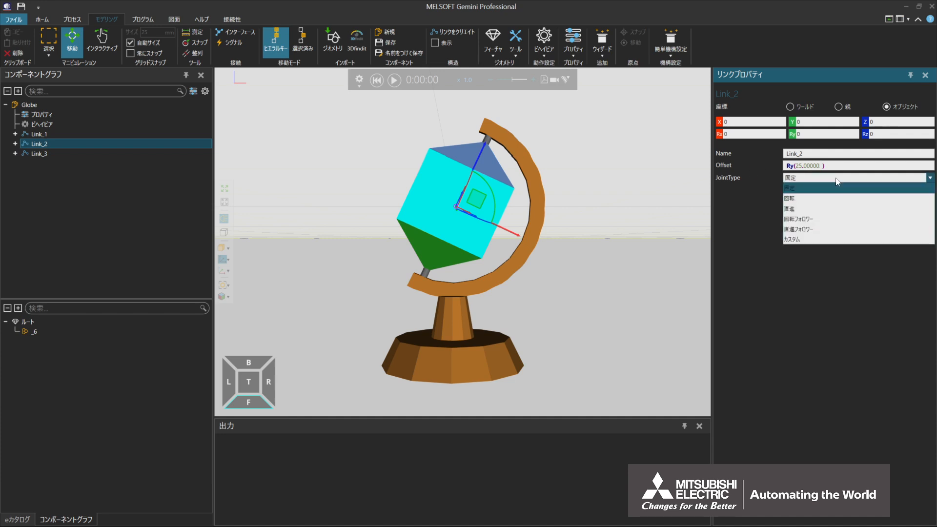
pyautogui.click(814, 210)
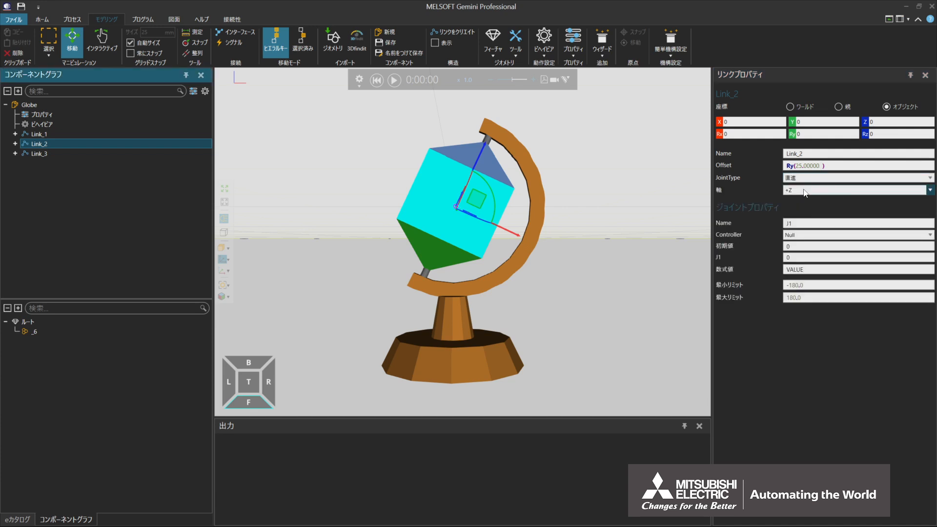
pyautogui.click(804, 191)
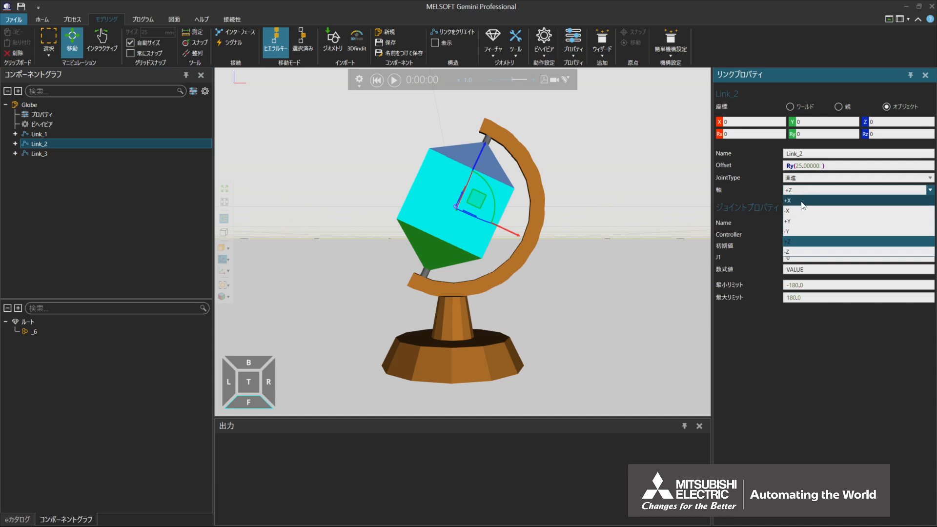
pyautogui.click(801, 200)
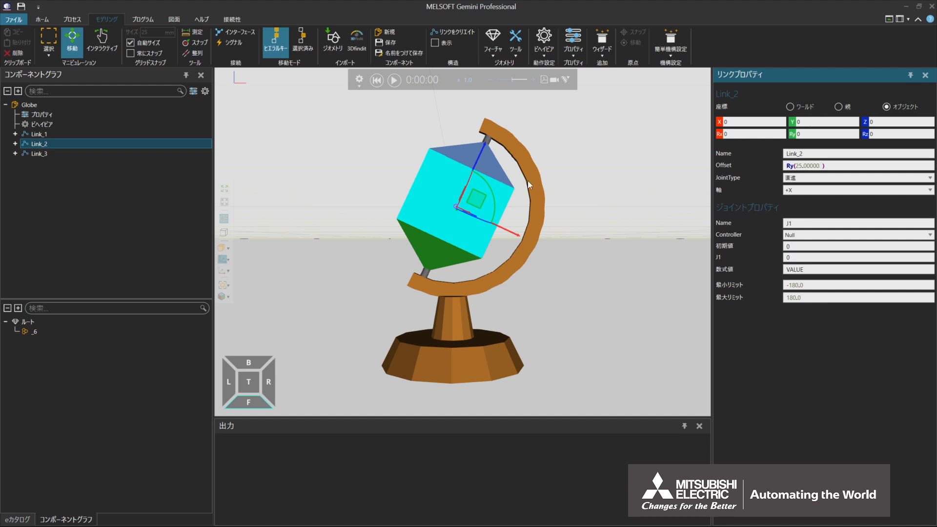
# Test Link_2's joint by interactively sliding the upper cap about 129 mm along +X, and reset the simulation
pyautogui.click(113, 54)
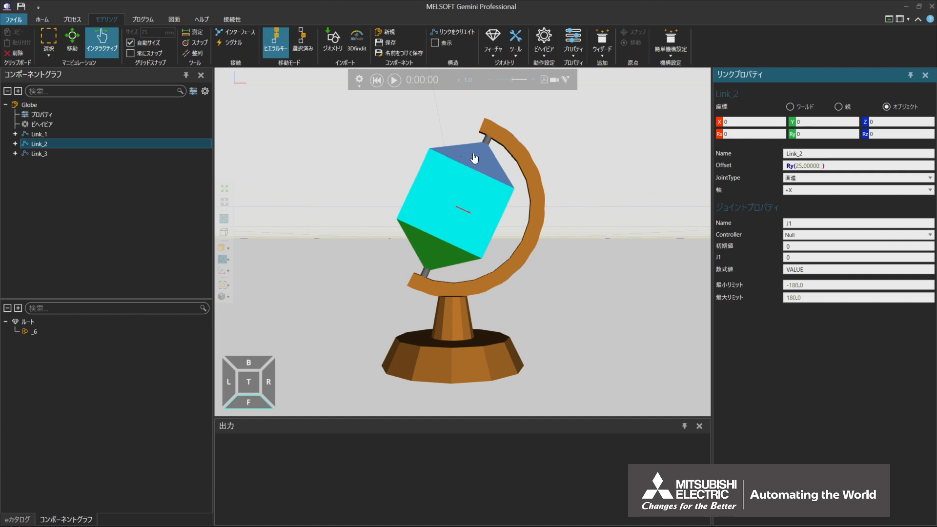
pyautogui.moveTo(473, 157); pyautogui.dragTo(551, 209)
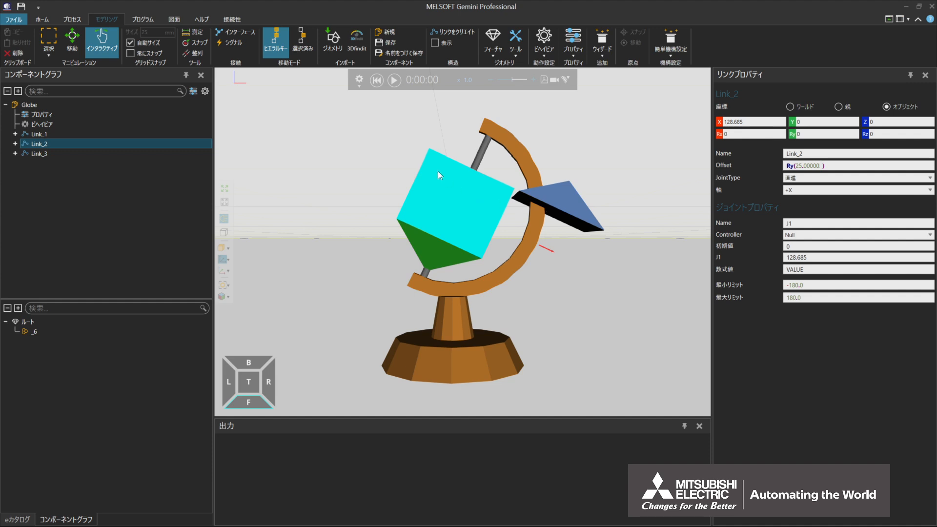
pyautogui.click(376, 81)
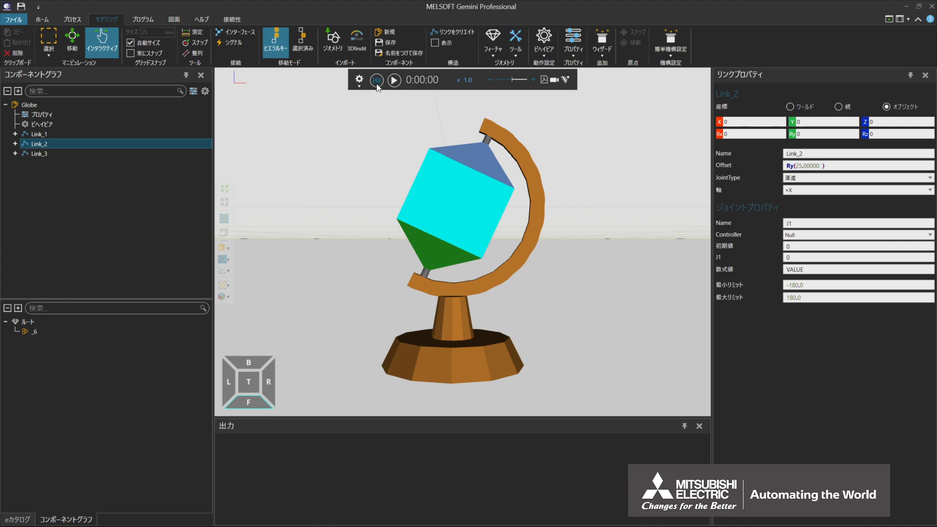
# Rotate Link_3 to 20° about Y (Ry) with its coordinates in the world reference (ワールド)
pyautogui.click(75, 51)
pyautogui.click(84, 153)
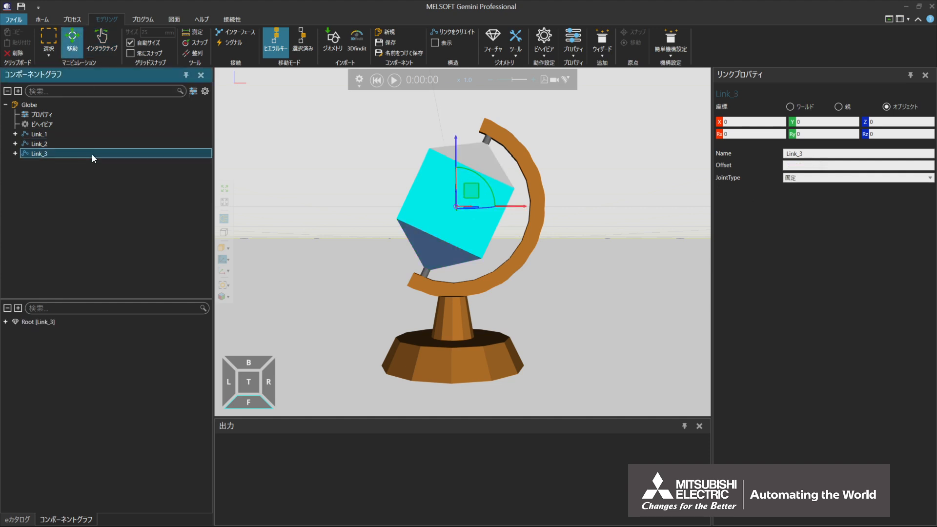
pyautogui.write('2')
pyautogui.press('Return')
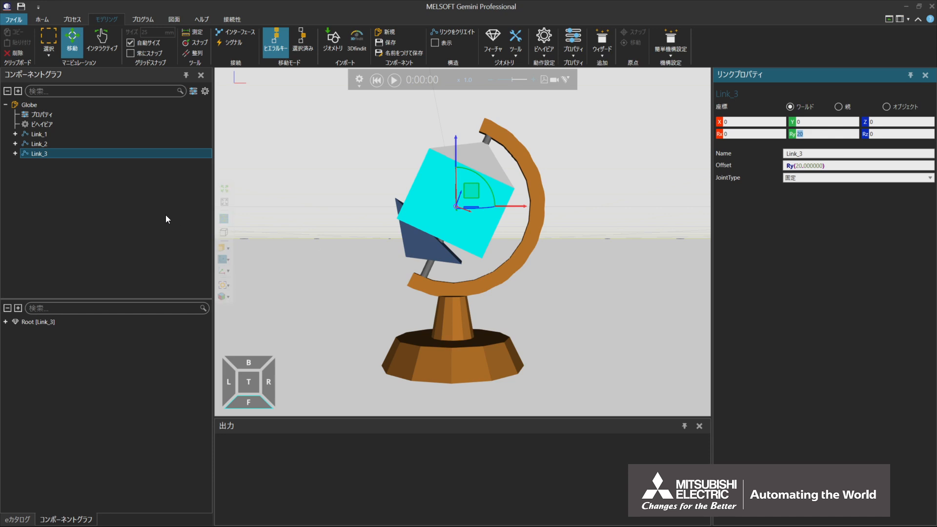
# Nest Link_3 under Link_2 in the component graph, and move it back out to the Globe level
pyautogui.moveTo(60, 150); pyautogui.dragTo(69, 142)
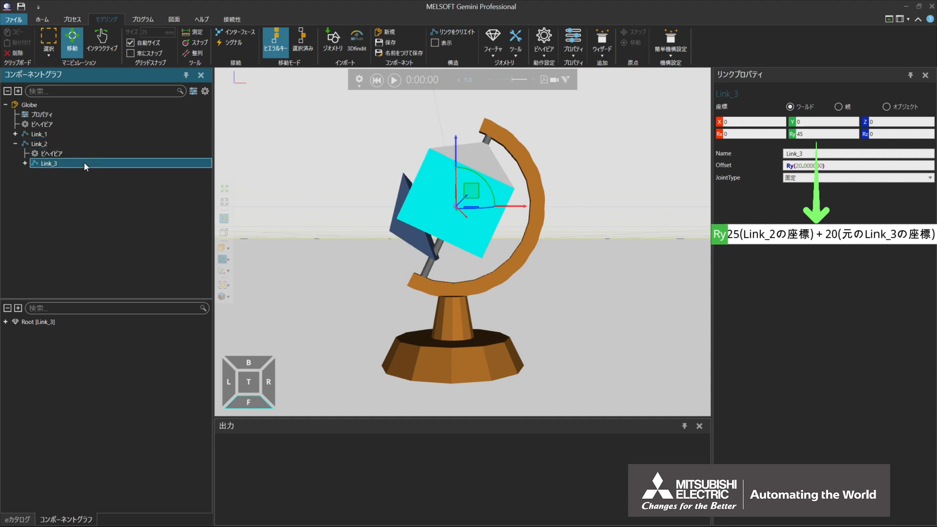
pyautogui.moveTo(84, 162); pyautogui.dragTo(80, 201)
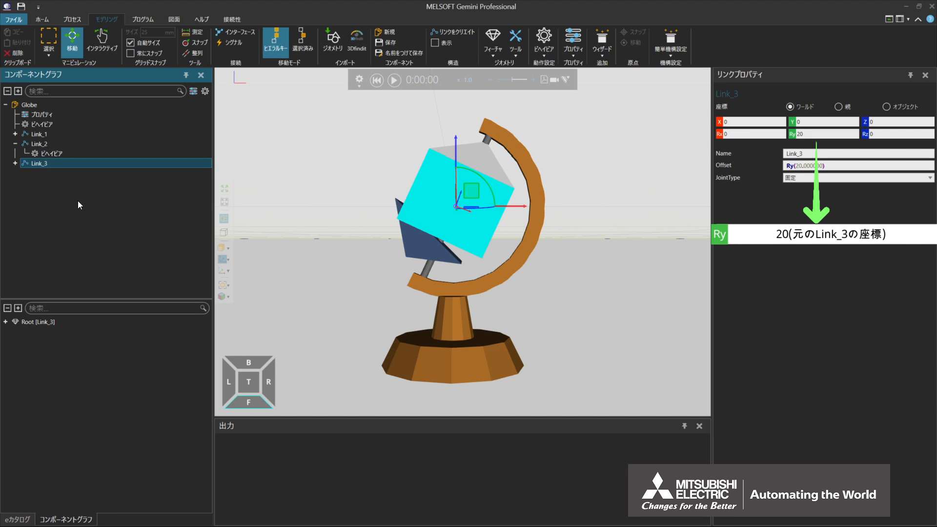
# Set Link_3's Ry rotation back to 0
pyautogui.click(828, 134)
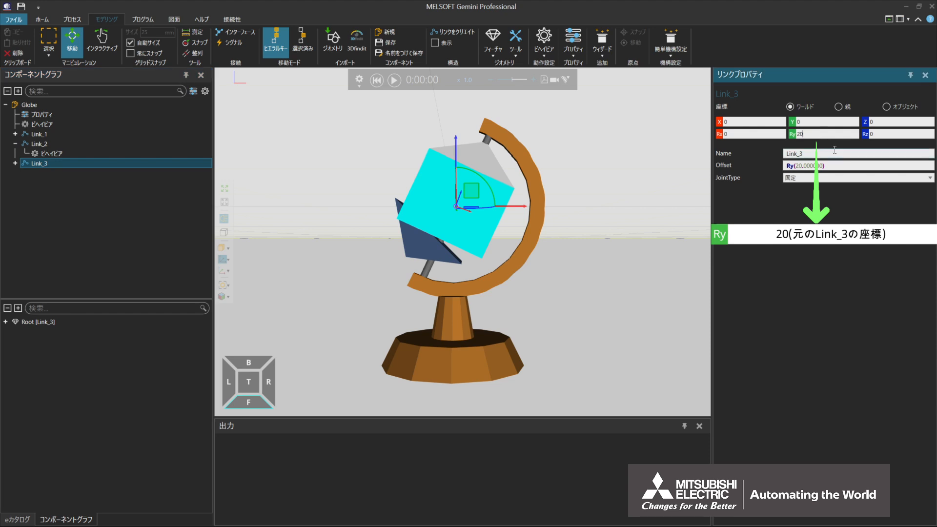
pyautogui.write('0')
pyautogui.press('Return')
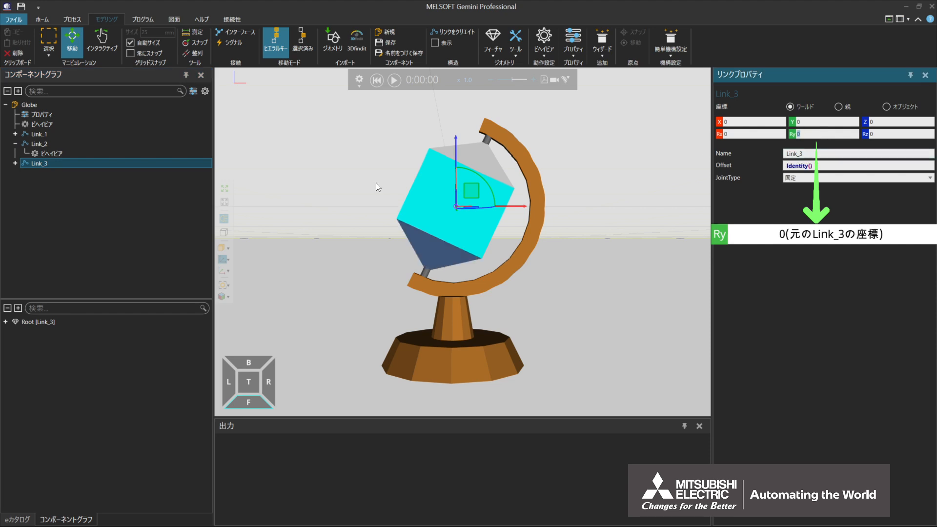
# Nest Link_3 under Link_2 and Link_2 under Link_1 in the component graph, and select Link_3
pyautogui.moveTo(71, 160); pyautogui.dragTo(94, 145)
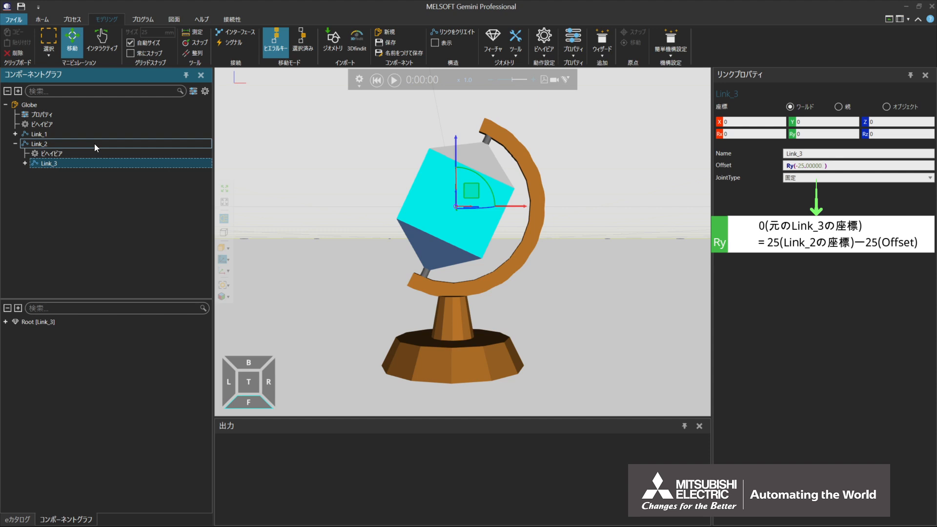
pyautogui.moveTo(94, 143); pyautogui.dragTo(102, 132)
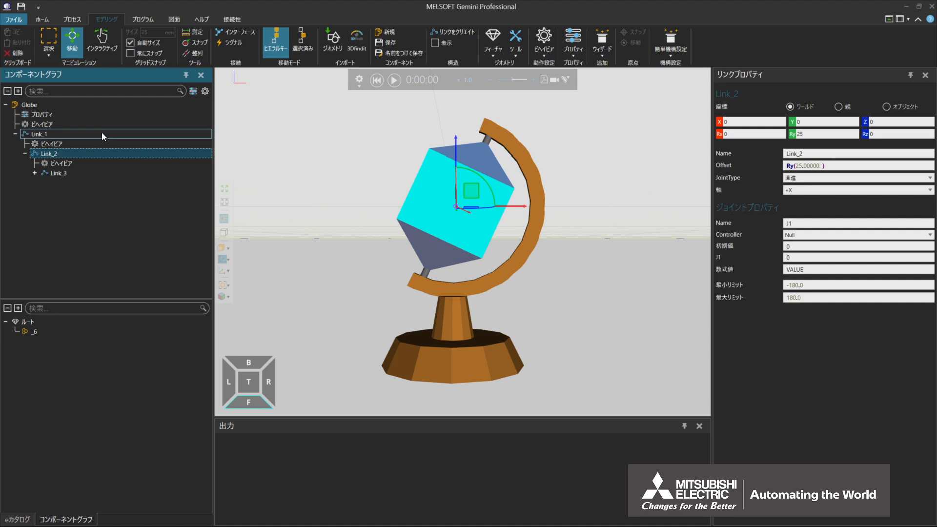
pyautogui.click(101, 173)
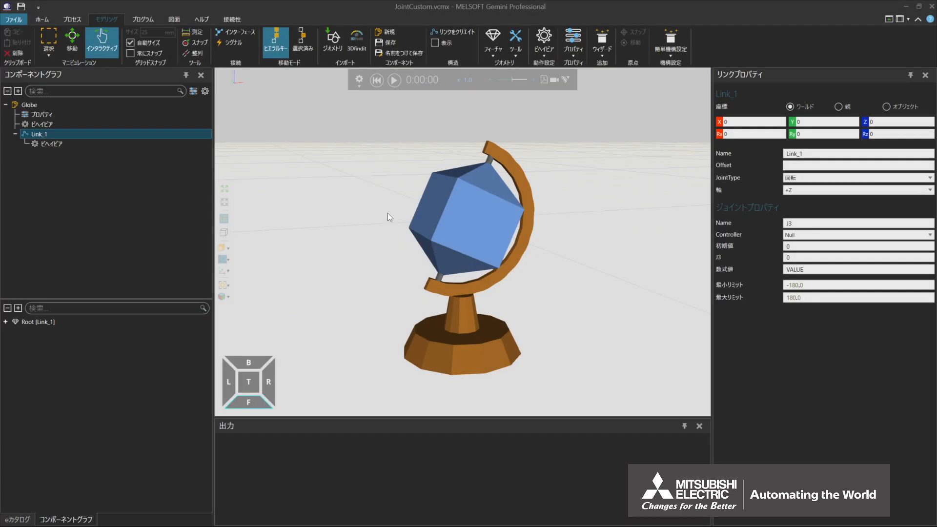
# Test Link_1's rotational joint in JointCustom.vcmx by interactively turning the sphere to -180°, and reset the simulation
pyautogui.moveTo(483, 211); pyautogui.dragTo(391, 179)
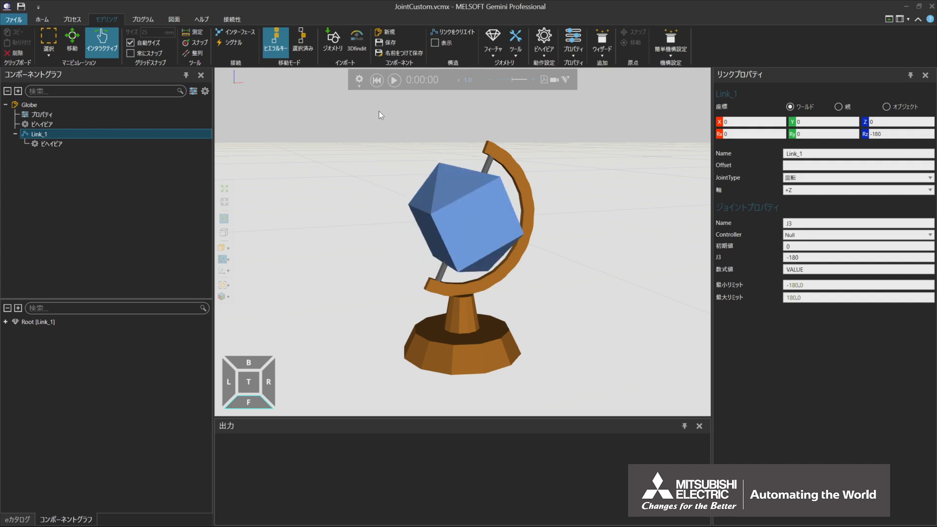
pyautogui.click(376, 80)
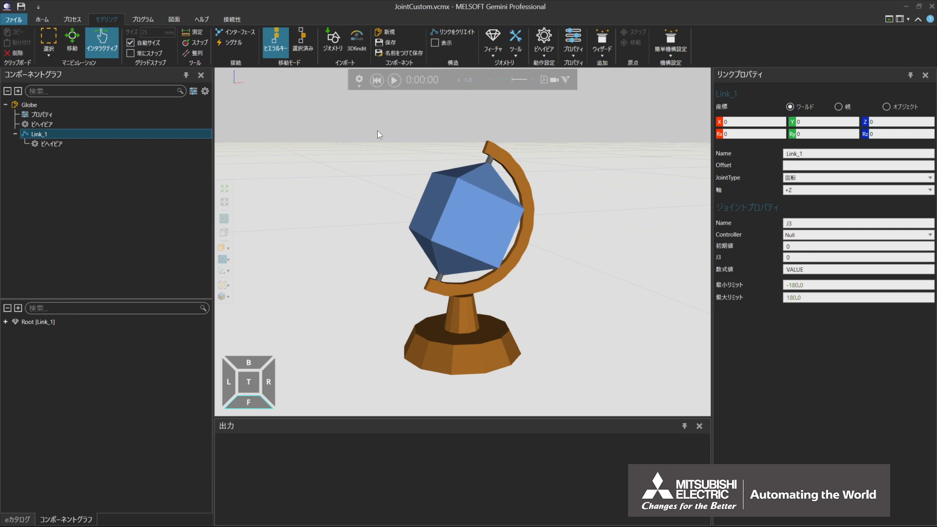
# Move the sphere's upper and lower cap geometries (_6 and _5) from Link_1 to Globe, and test turning the remaining sphere interactively
pyautogui.click(477, 172)
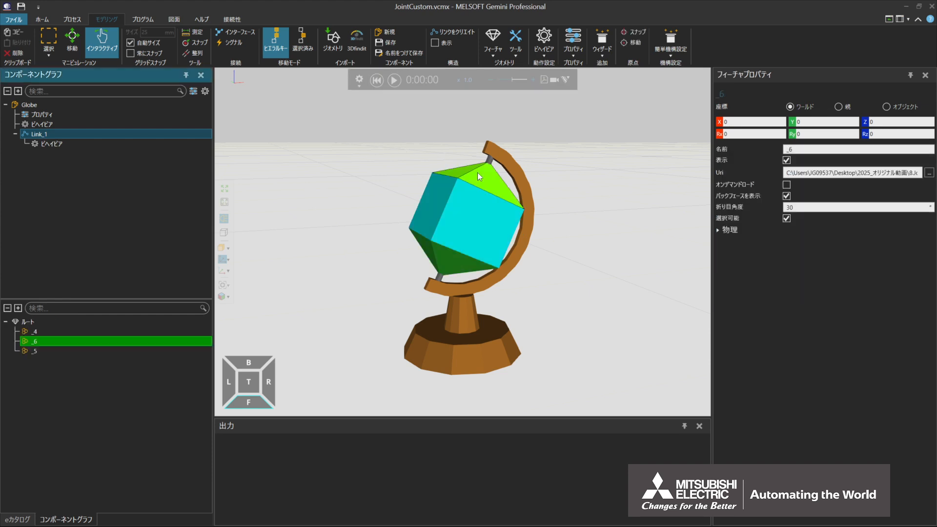
pyautogui.keyDown('ctrl'); pyautogui.click(439, 263); pyautogui.keyUp('ctrl')
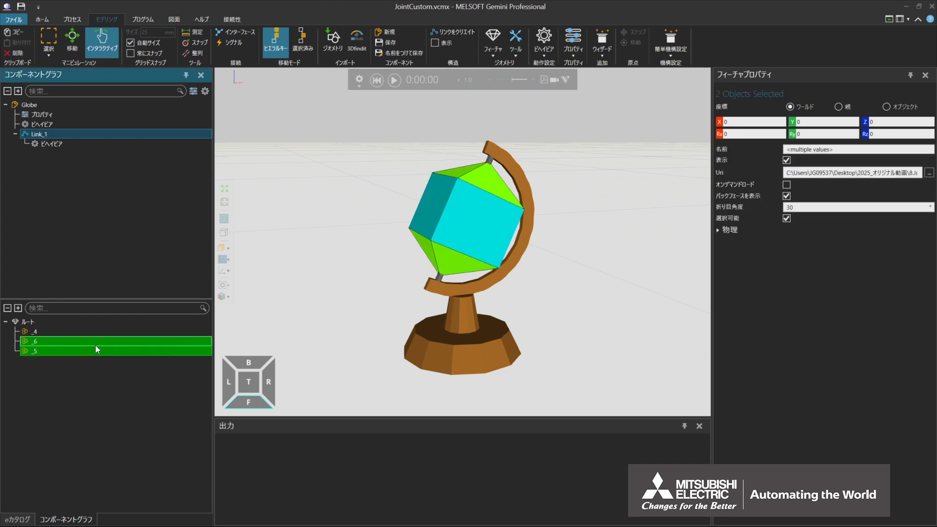
pyautogui.moveTo(77, 343); pyautogui.dragTo(67, 105)
pyautogui.click(70, 107)
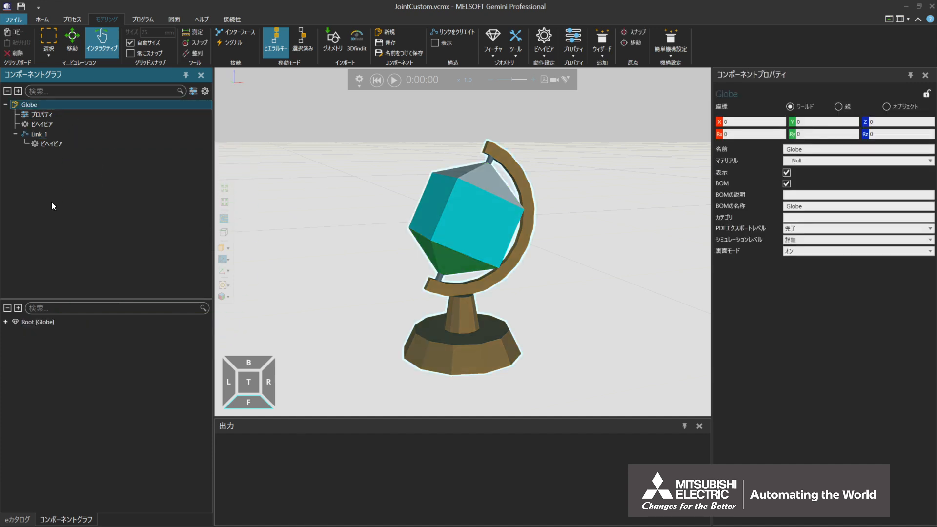
pyautogui.click(18, 308)
pyautogui.moveTo(419, 214); pyautogui.dragTo(509, 179)
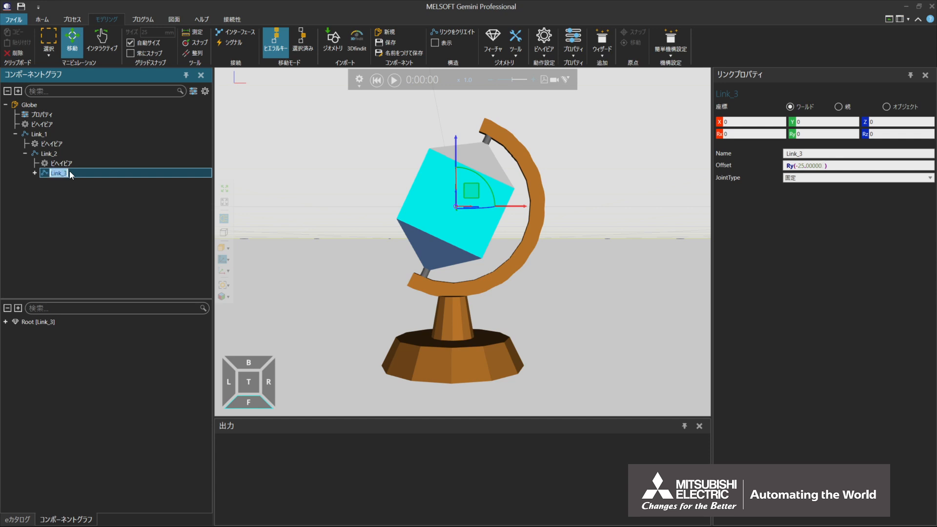
# Set Link_3's joint type to custom (カスタム)
pyautogui.click(833, 179)
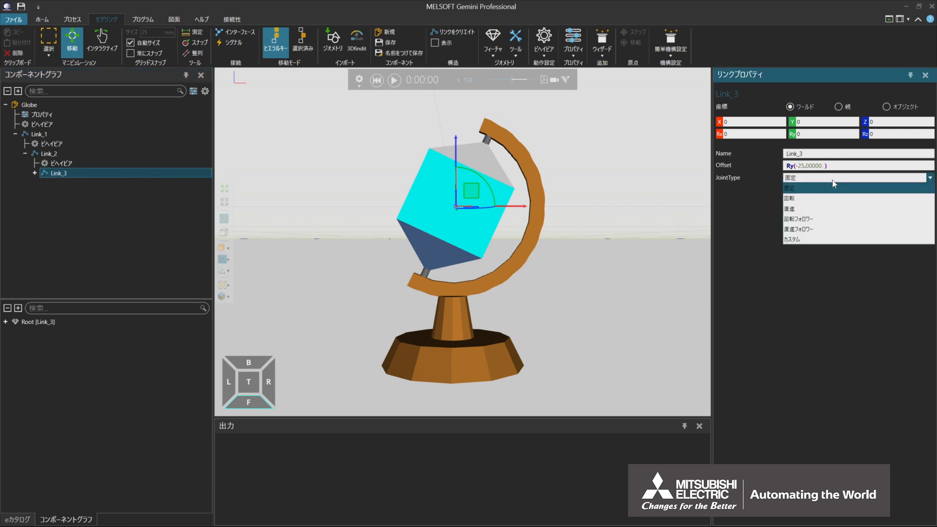
pyautogui.click(822, 238)
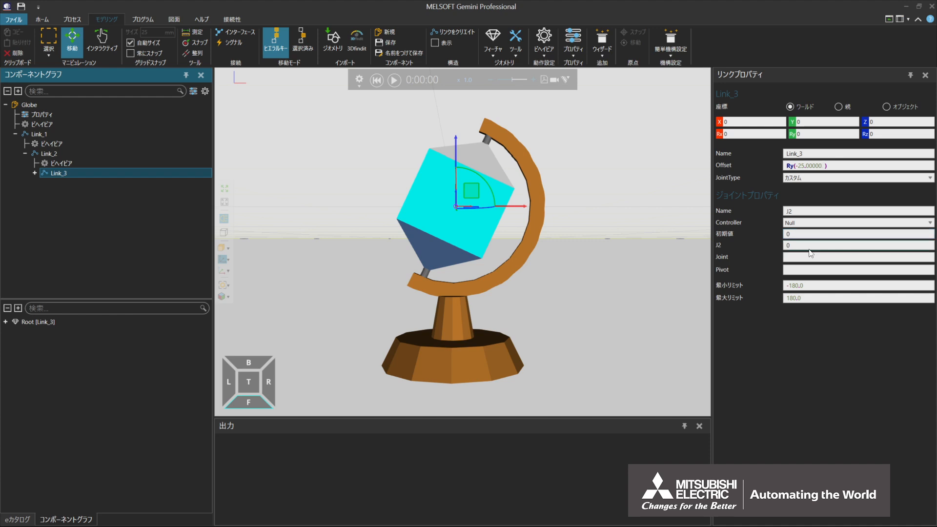
pyautogui.click(807, 256)
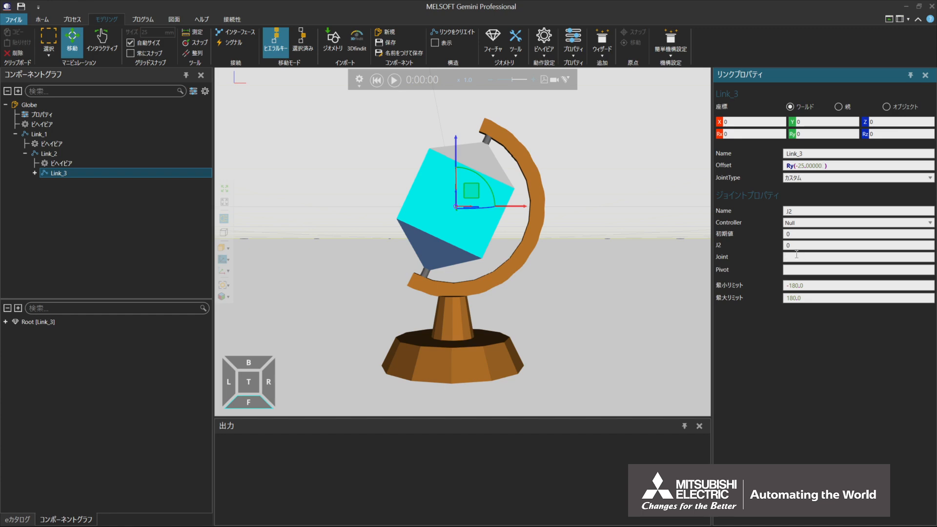
# Look up the matrix functions for expressions, such as Tx and Ry, on the 関数 page of the help file, and close it
pyautogui.click(202, 19)
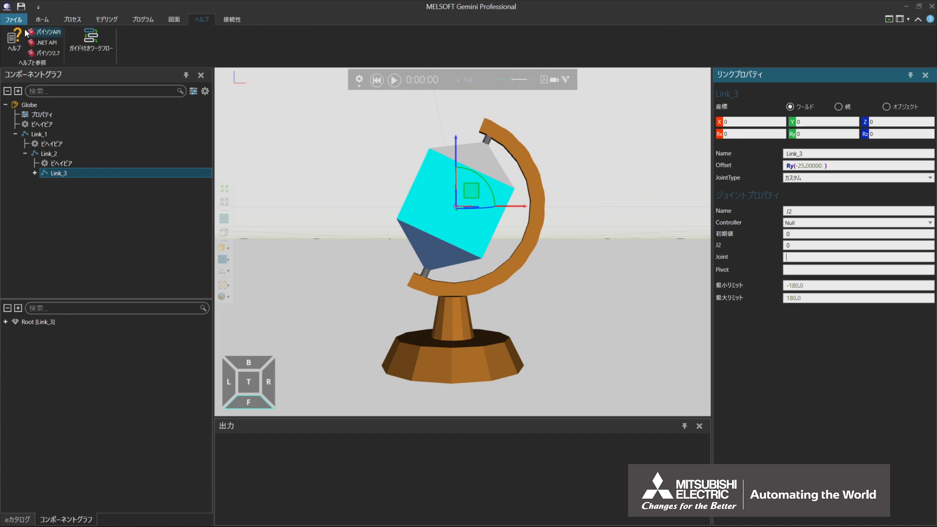
pyautogui.click(37, 33)
pyautogui.click(22, 354)
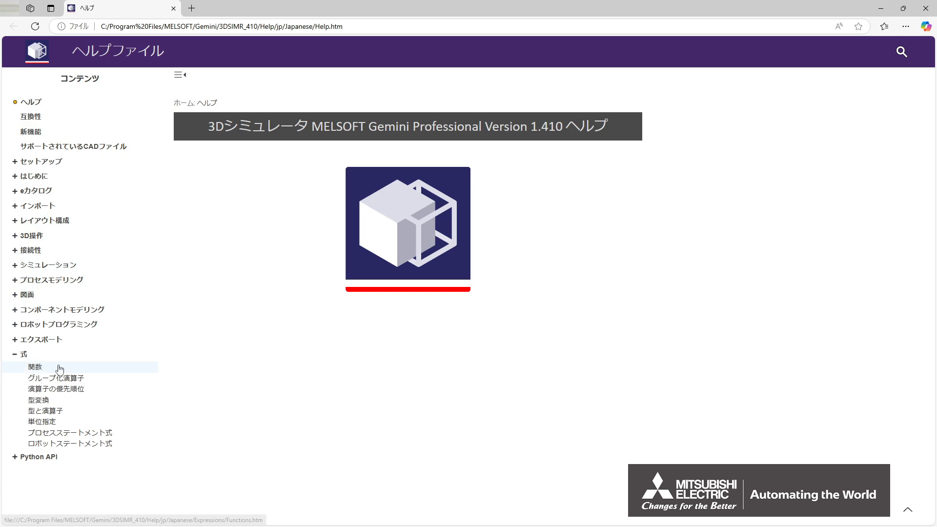
pyautogui.click(35, 367)
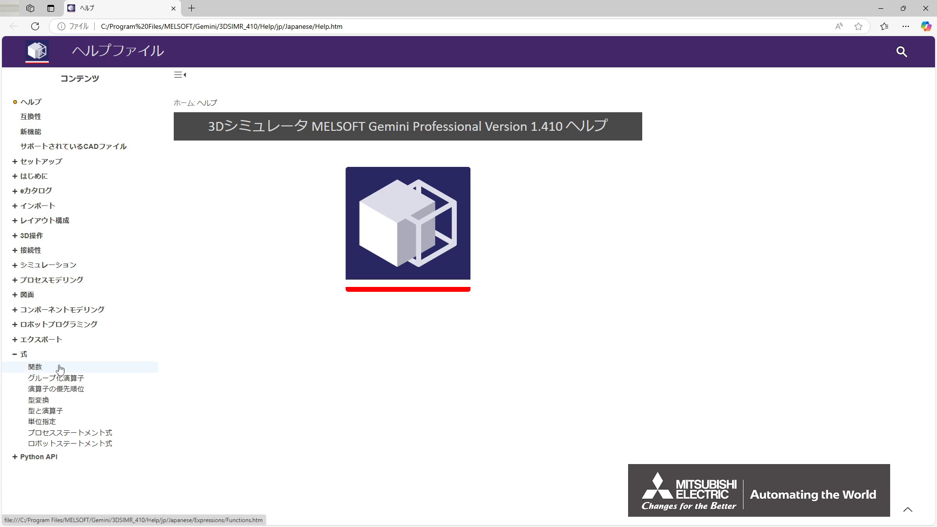
pyautogui.scroll(-10, 411, 293)
pyautogui.scroll(-10, 411, 294)
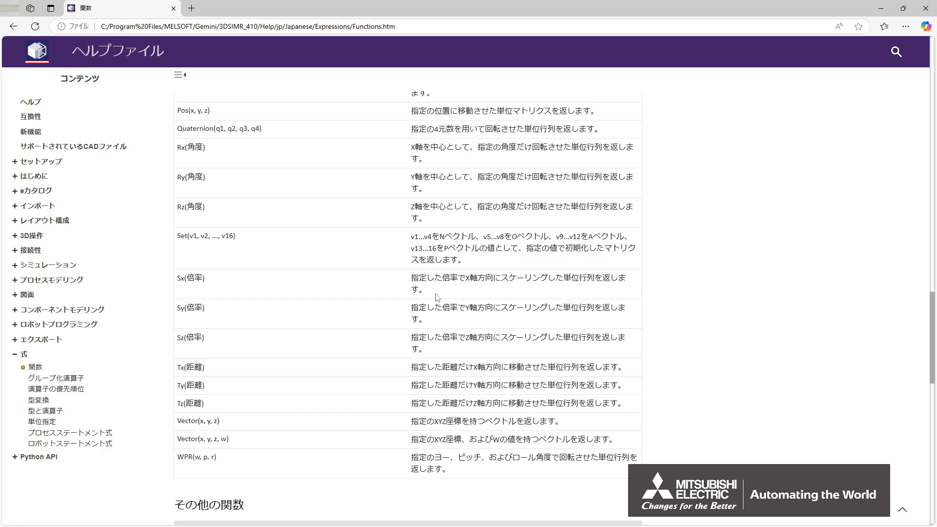
pyautogui.click(922, 10)
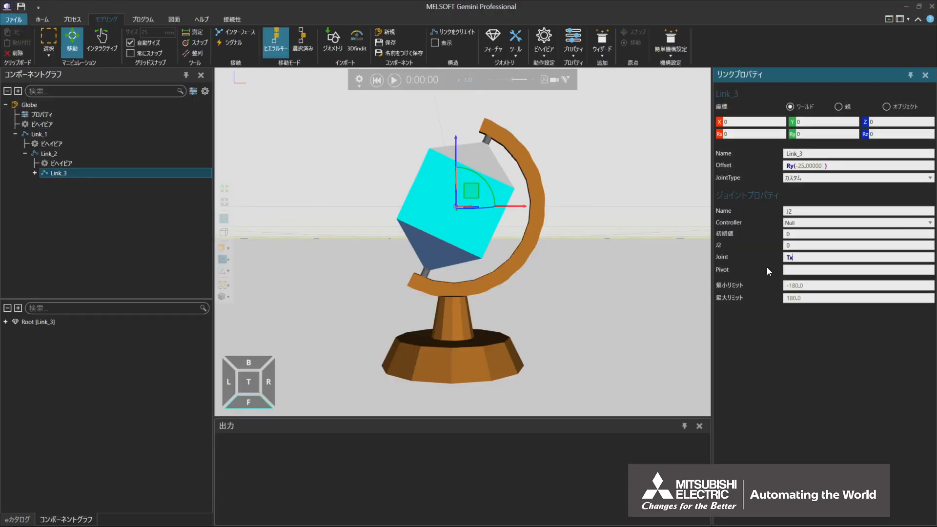
# Set Link_3's Joint expression to Tx(100), and test it by interactively moving the lower cap
pyautogui.write('100')
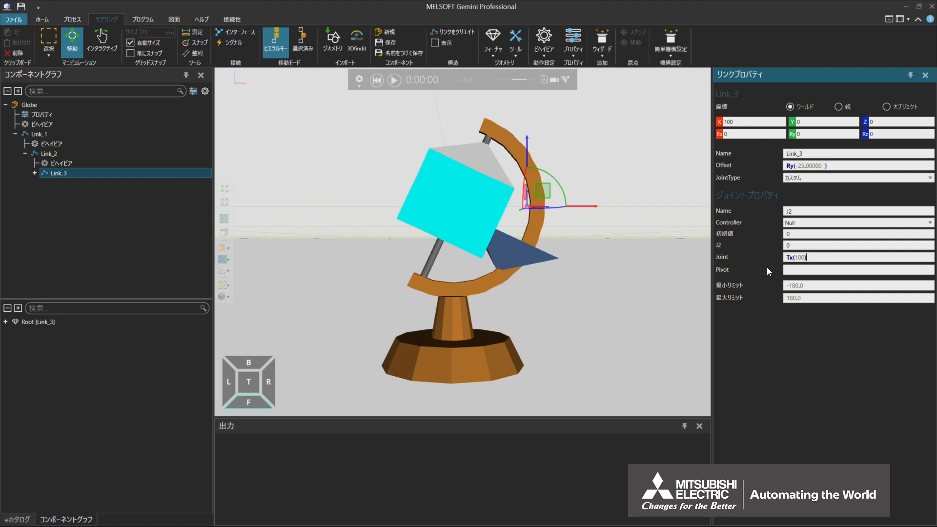
pyautogui.click(102, 42)
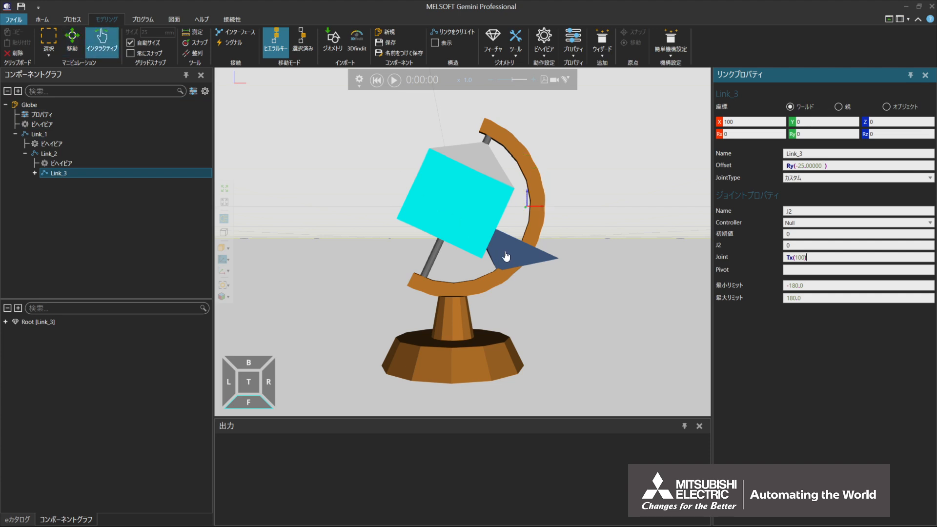
pyautogui.moveTo(506, 253); pyautogui.dragTo(400, 206)
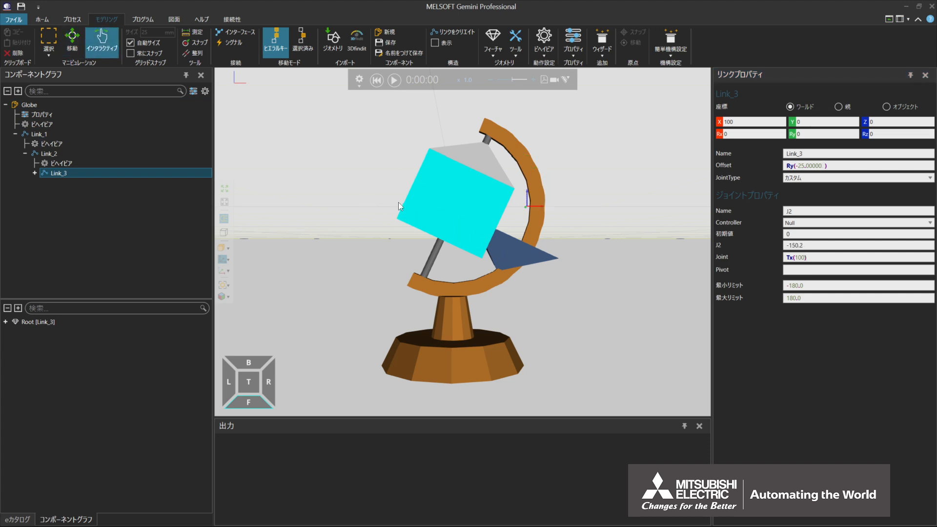
# Change Link_3's Joint expression to Tx(VALUE), and test it by interactively sliding the lower cap to a J2 value of about -137
pyautogui.click(794, 257)
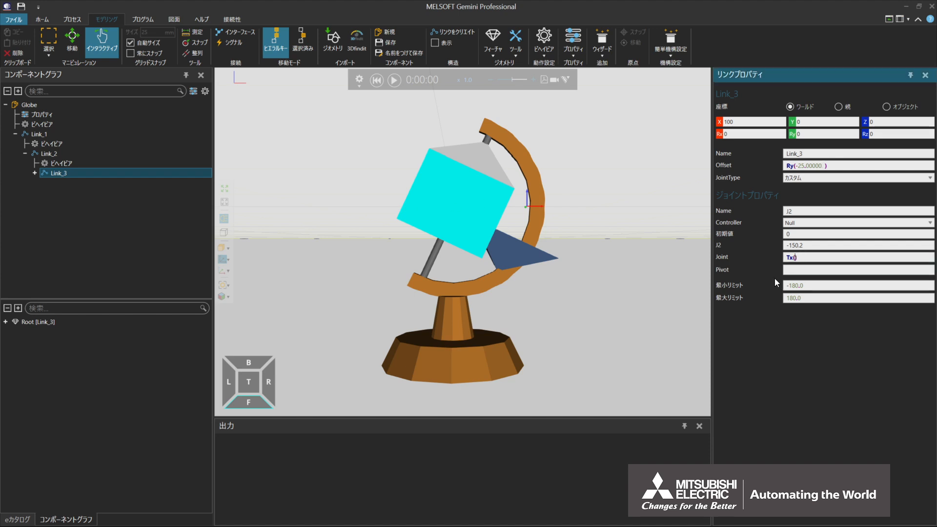
pyautogui.write('Tx(VALUE)')
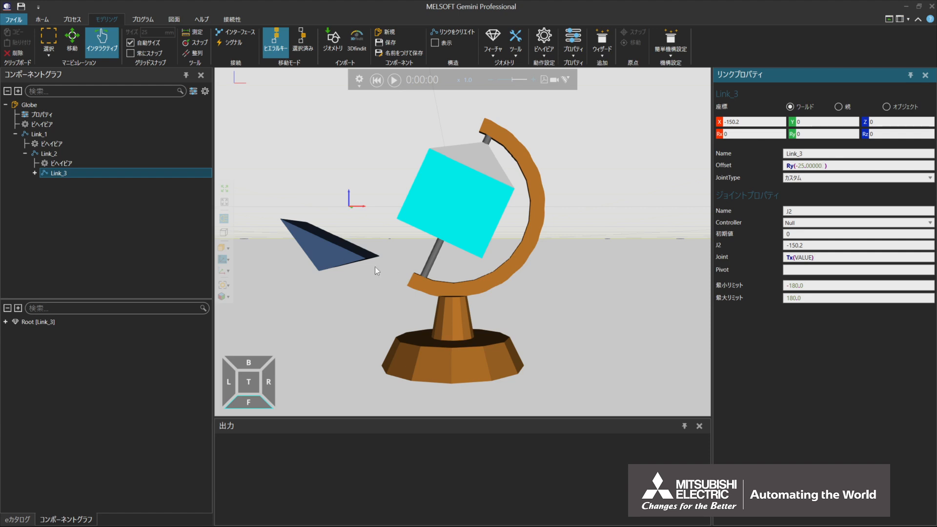
pyautogui.moveTo(313, 250)
pyautogui.mouseDown()
pyautogui.moveTo(502, 251)
pyautogui.moveTo(561, 274)
pyautogui.moveTo(328, 242)
pyautogui.mouseUp()
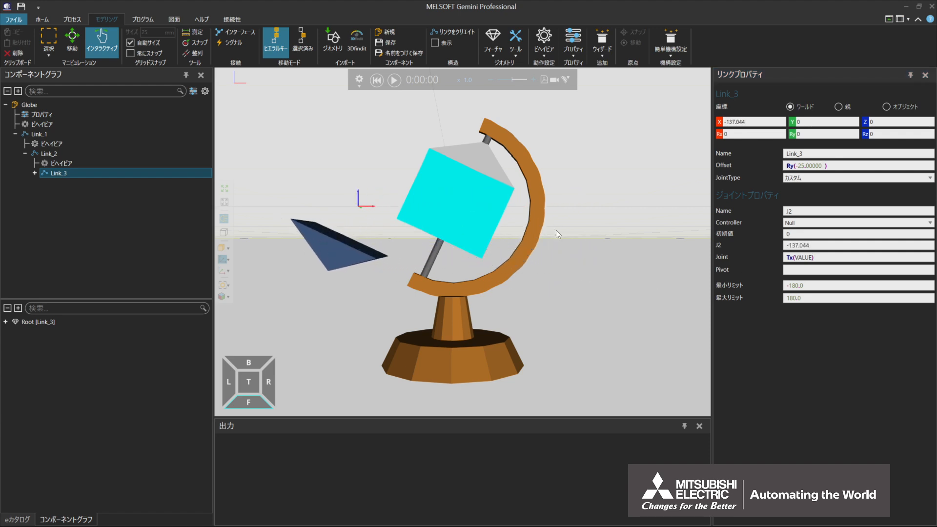
# Set Link_3's Pivot expression to Ry(25)
pyautogui.click(794, 271)
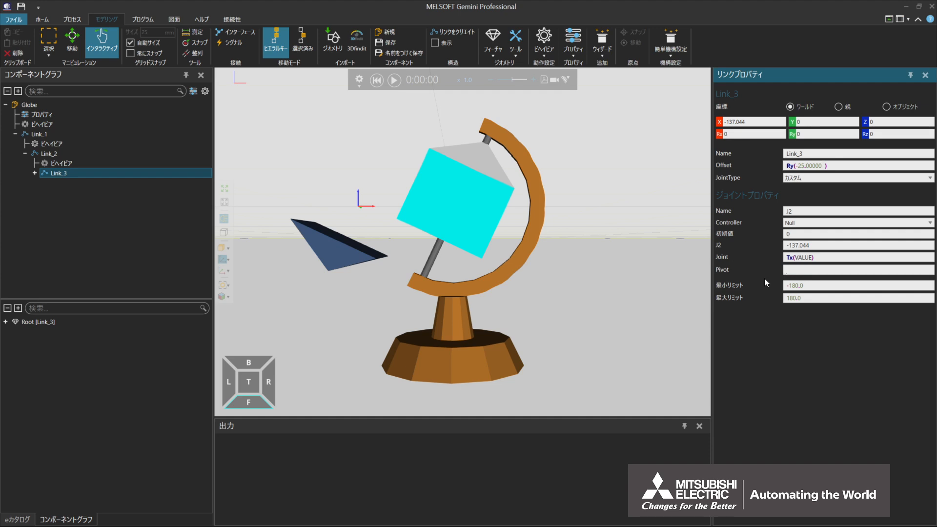
pyautogui.write('Ry(25)')
pyautogui.press('Return')
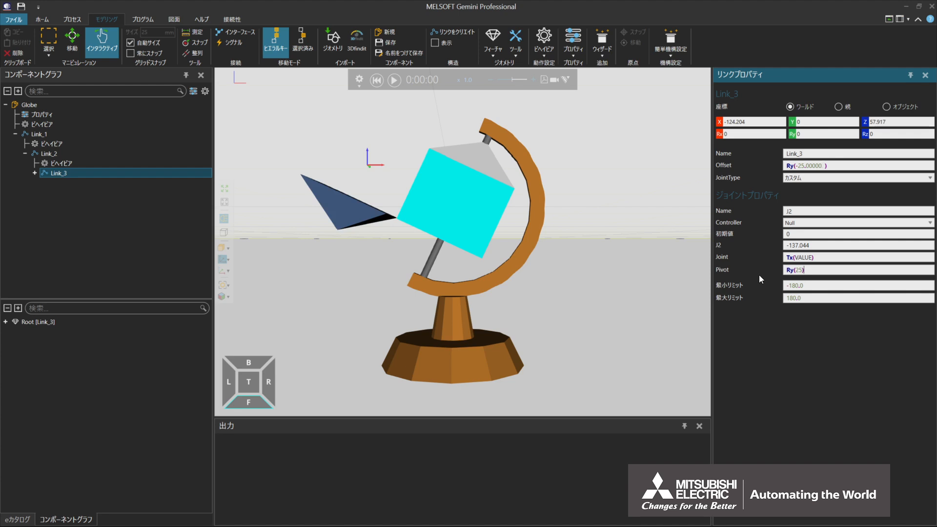
# Test both joints by interactively sliding the lower cap to a J2 value of about 130 and the upper cap outward, and reset the simulation
pyautogui.moveTo(338, 202); pyautogui.dragTo(530, 290)
pyautogui.moveTo(492, 161); pyautogui.dragTo(416, 141)
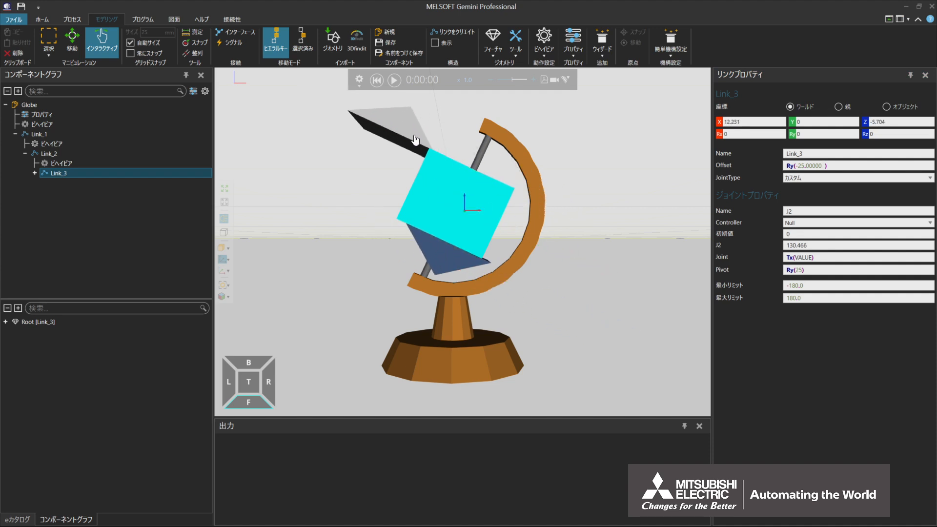
pyautogui.click(376, 80)
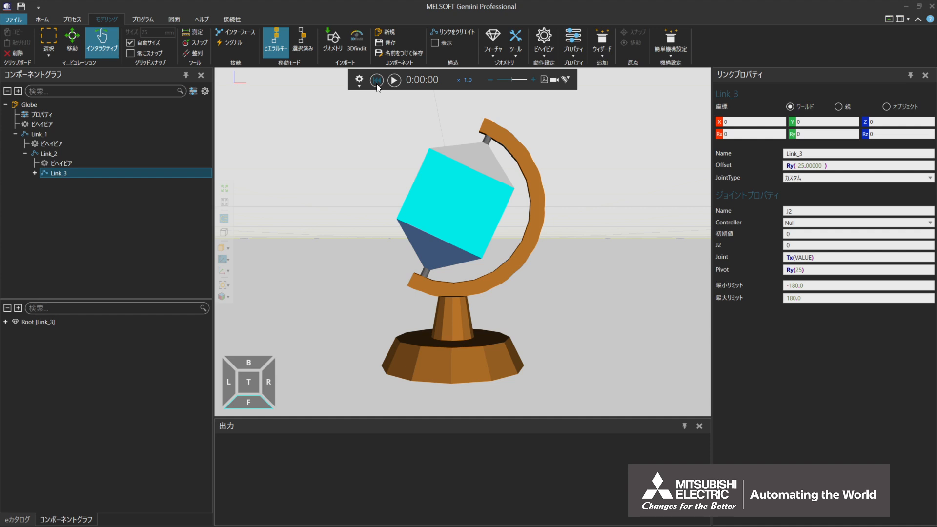
# Change Link_1's joint type to カスタム (custom) and set its Joint expression to Rz(VALUE)
pyautogui.click(75, 135)
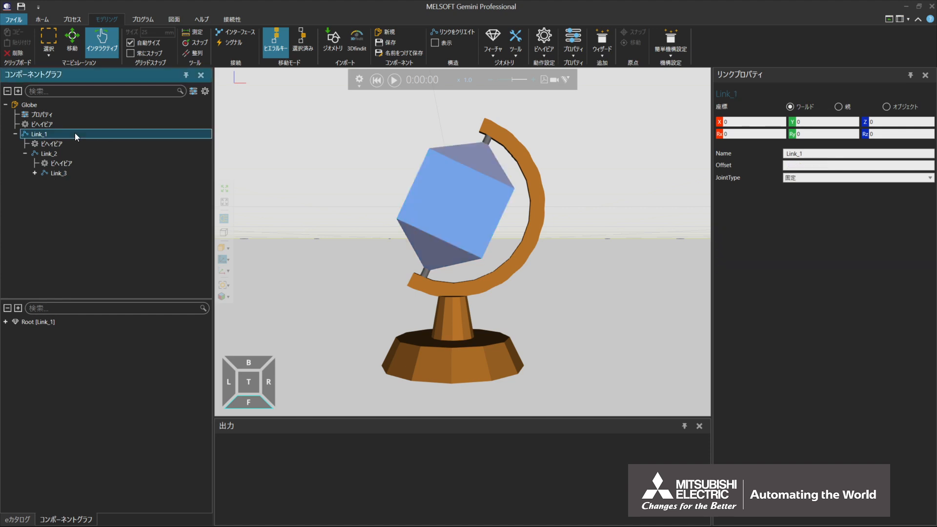
pyautogui.click(829, 178)
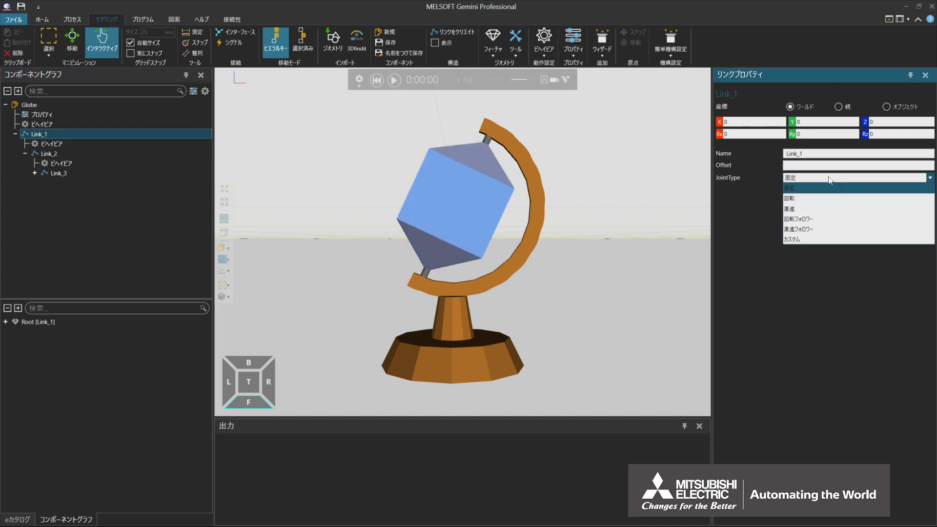
pyautogui.click(819, 239)
pyautogui.click(817, 258)
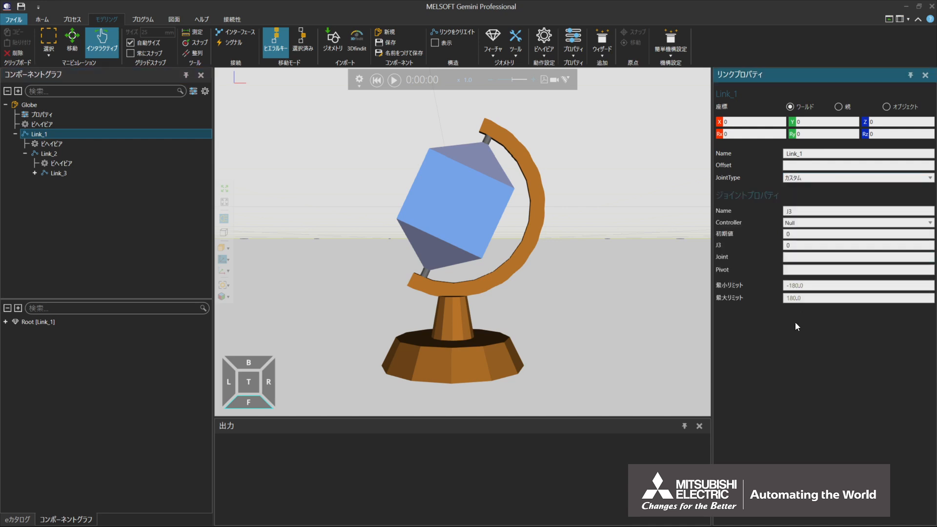
pyautogui.write('Rz0')
pyautogui.write('VALUE)')
# Set Link_1's Pivot expression to Pos(200,300,0)
pyautogui.write('Pos')
pyautogui.write('(200')
pyautogui.write(',300,')
pyautogui.write('0')
# Test Link_1's offset pivot in the top view by interactively swinging the sphere around it, and reset the simulation
pyautogui.click(249, 383)
pyautogui.scroll(-5, 543, 215)
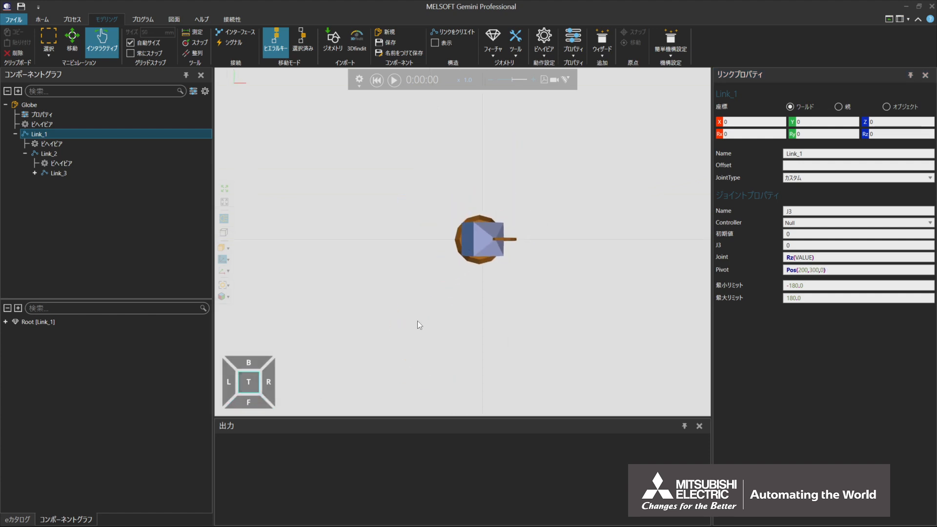
pyautogui.scroll(-3, 483, 239)
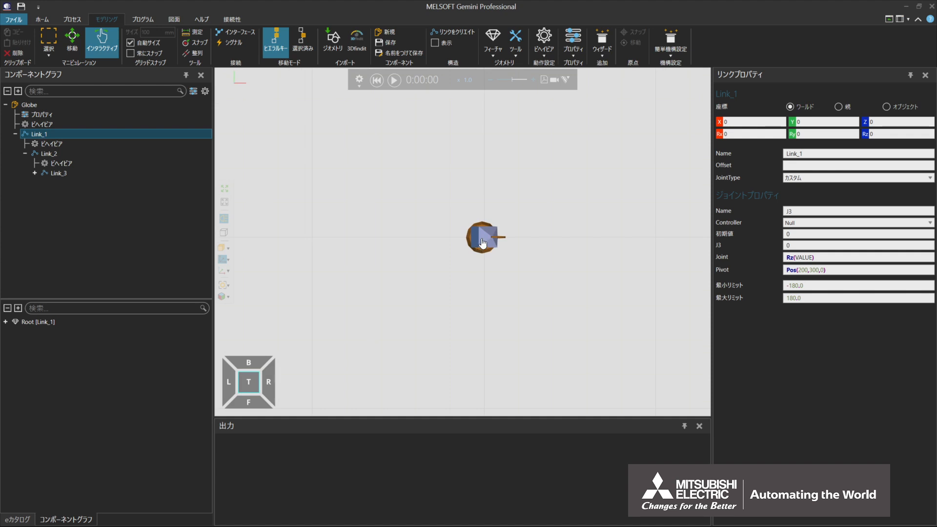
pyautogui.moveTo(484, 237); pyautogui.dragTo(559, 139)
pyautogui.click(376, 80)
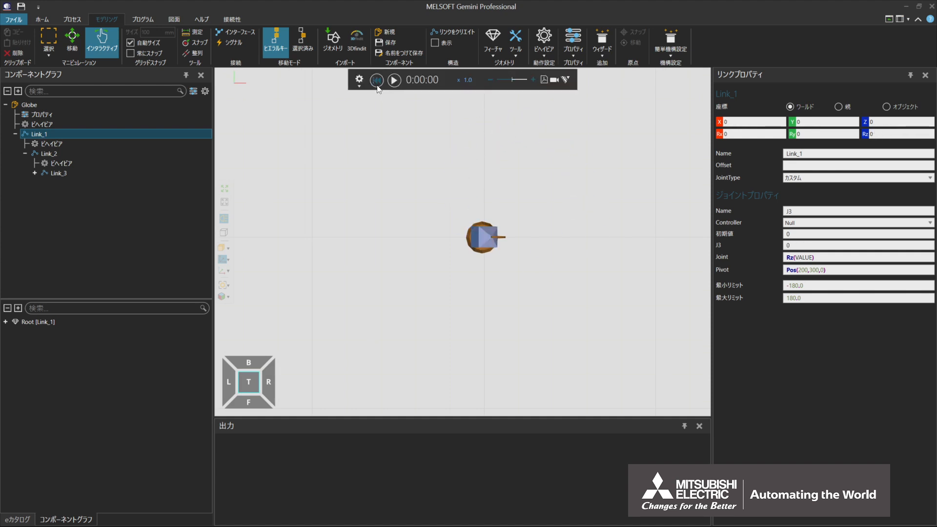
# Replace Link_1's Pivot expression with WPR(0,25,0)
pyautogui.click(247, 396)
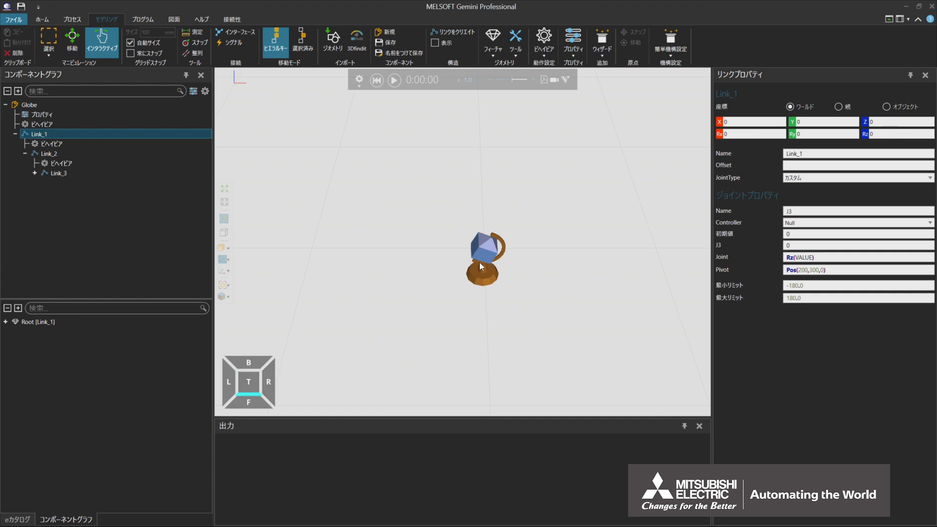
pyautogui.scroll(2, 487, 260)
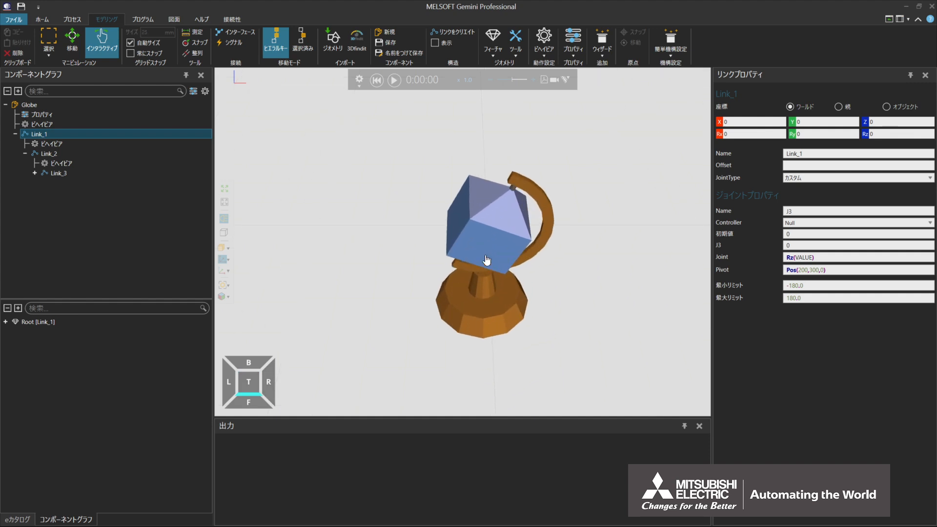
pyautogui.click(824, 269)
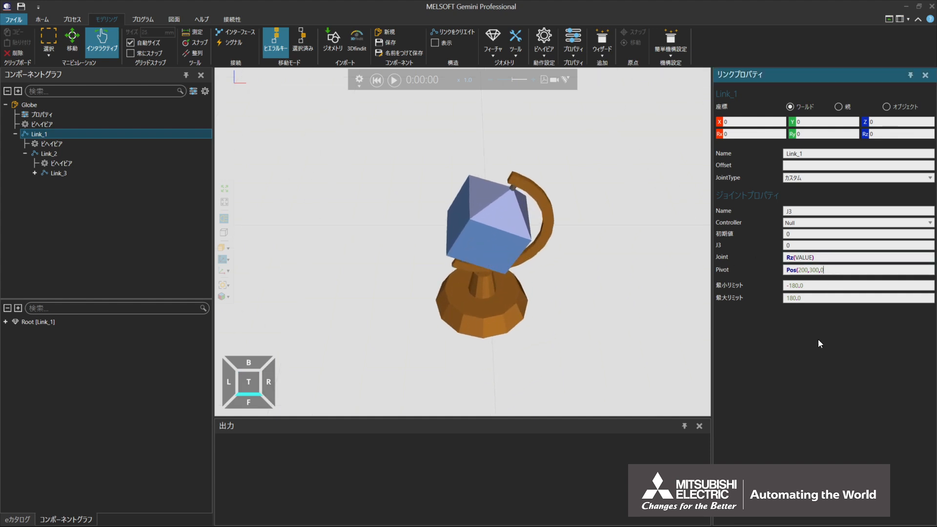
pyautogui.press('BackSpace')
pyautogui.press('BackSpace')
pyautogui.press('BackSpace')
pyautogui.press('BackSpace')
pyautogui.press('BackSpace')
pyautogui.press('BackSpace')
pyautogui.press('BackSpace')
pyautogui.press('BackSpace')
pyautogui.press('BackSpace')
pyautogui.press('BackSpace')
pyautogui.press('BackSpace')
pyautogui.press('BackSpace')
pyautogui.press('BackSpace')
pyautogui.write('WPR(0,25,0')
# Consult the functions (関数) page in the help's expressions (式) section for the matrix functions down to WPR, and close the help
pyautogui.click(202, 20)
pyautogui.click(18, 52)
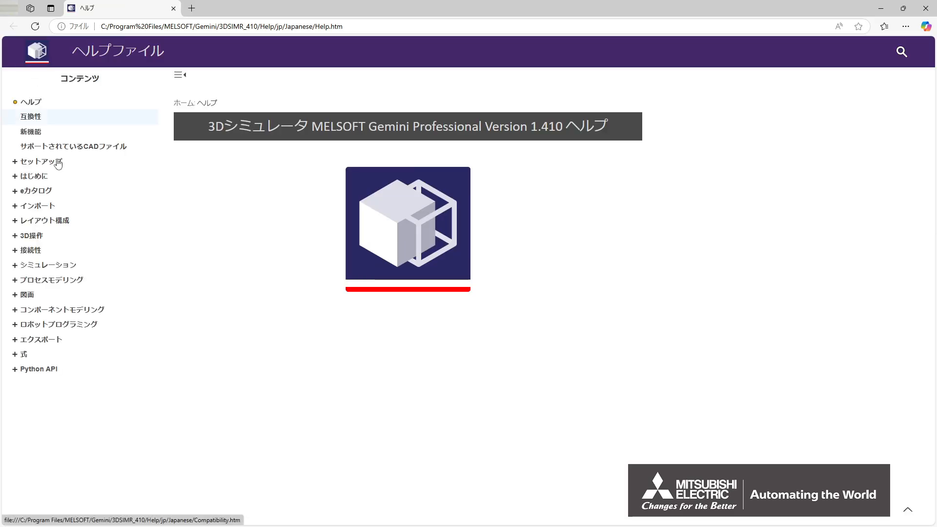
pyautogui.click(15, 355)
pyautogui.click(35, 366)
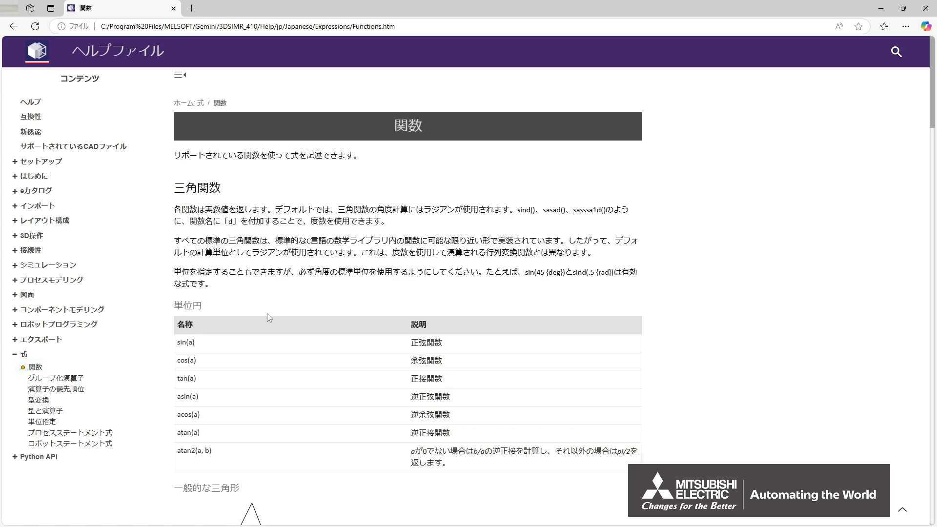
pyautogui.scroll(-15, 408, 295)
pyautogui.scroll(-5, 411, 293)
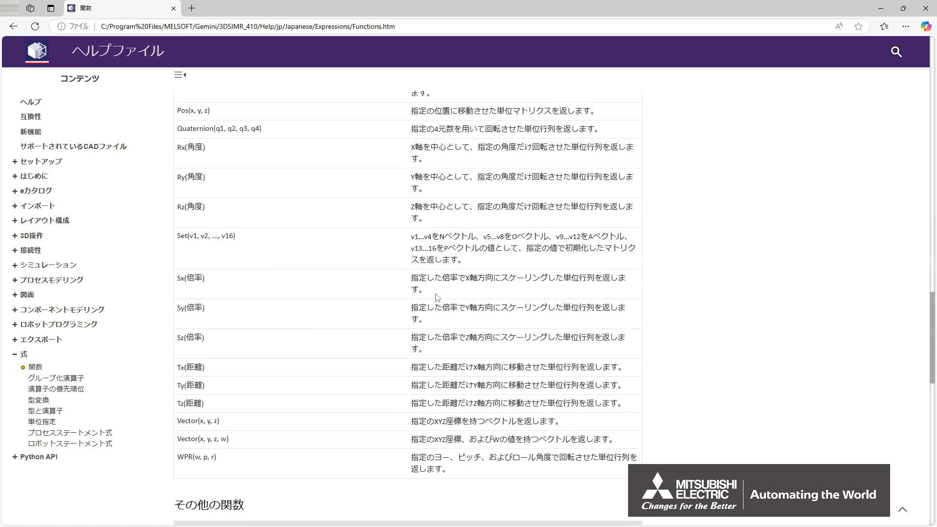
pyautogui.click(925, 9)
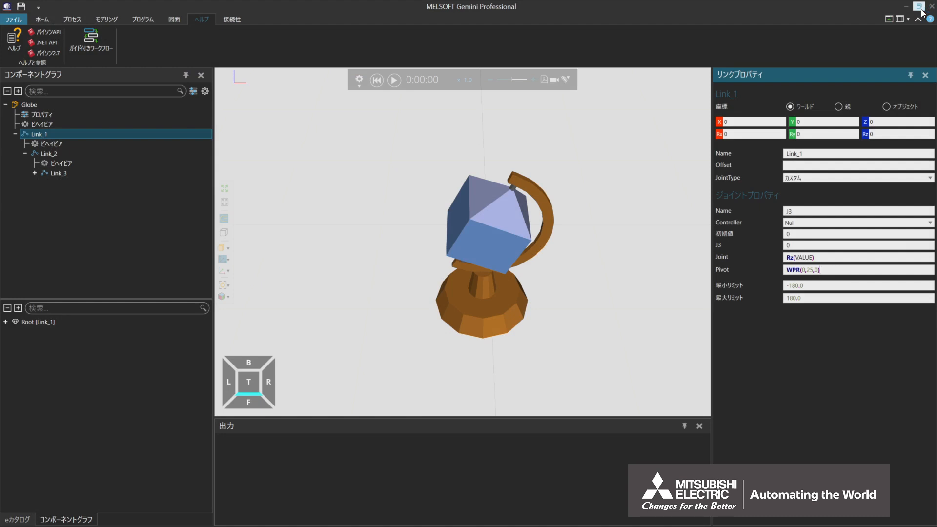
# Test Link_1's tilted pivot by interactively rotating the sphere to a J3 value of -180, and reset the simulation
pyautogui.moveTo(461, 239); pyautogui.dragTo(456, 209)
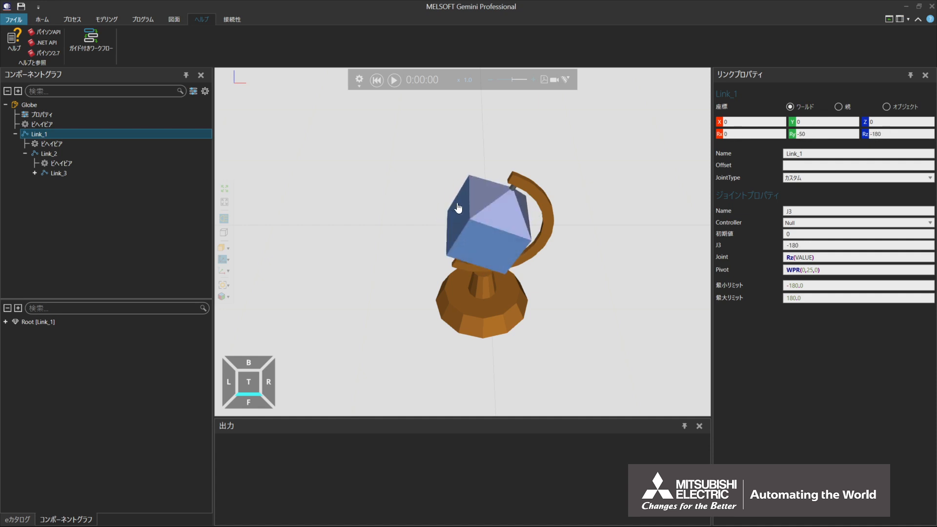
pyautogui.click(378, 83)
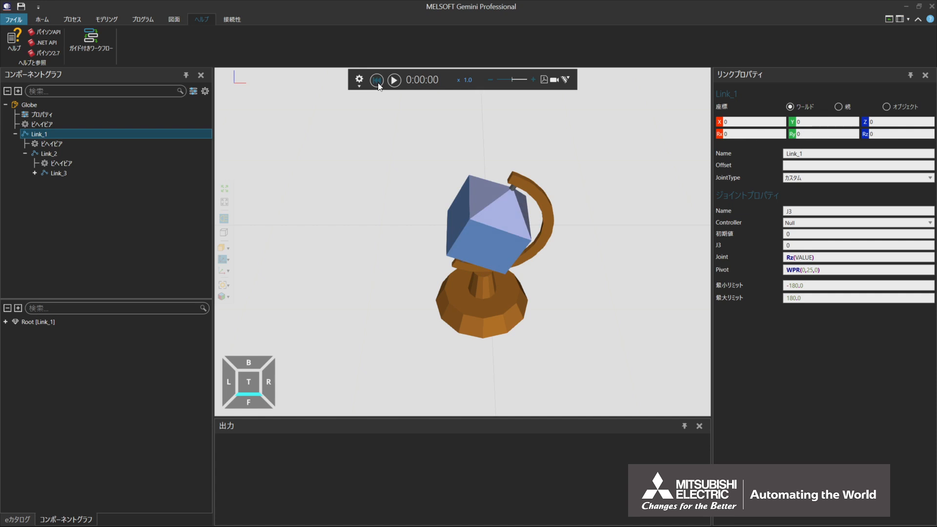